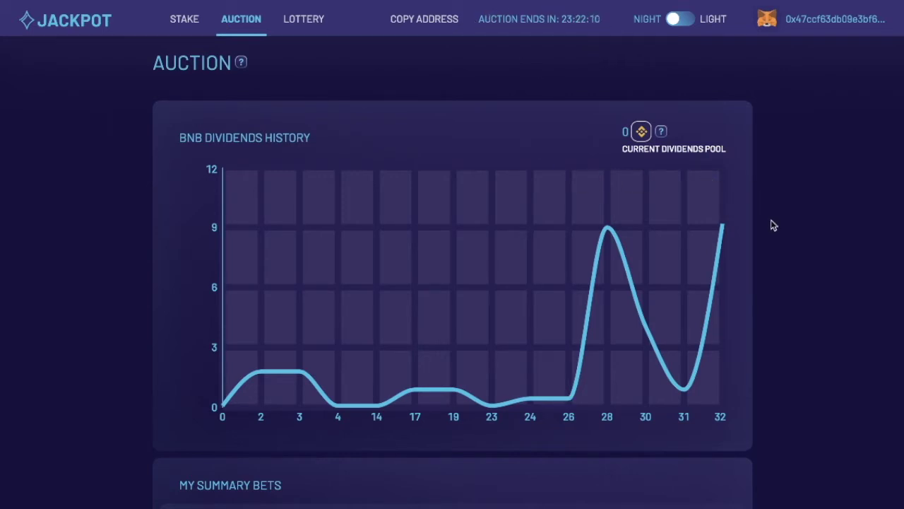
Step: Scroll the BNB auction page and toggle the site to light theme and back to dark
scroll(774, 224, "down", 1)
scroll(774, 225, "down", 2)
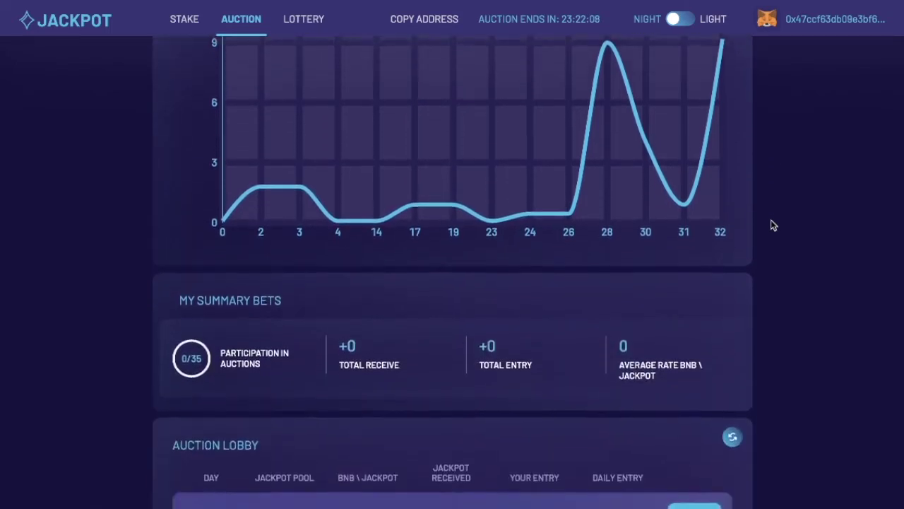
scroll(773, 225, "down", 2)
scroll(773, 225, "down", 2)
scroll(774, 225, "up", 4)
scroll(773, 225, "up", 4)
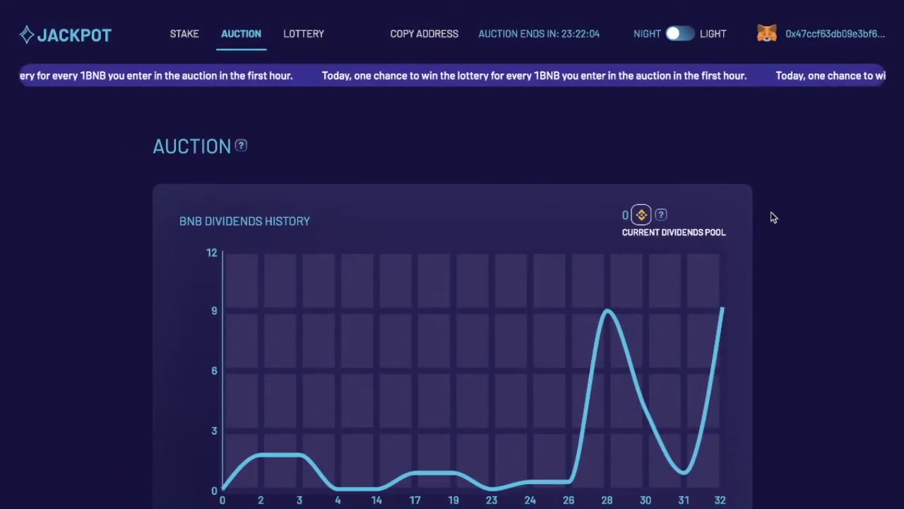
left_click(686, 34)
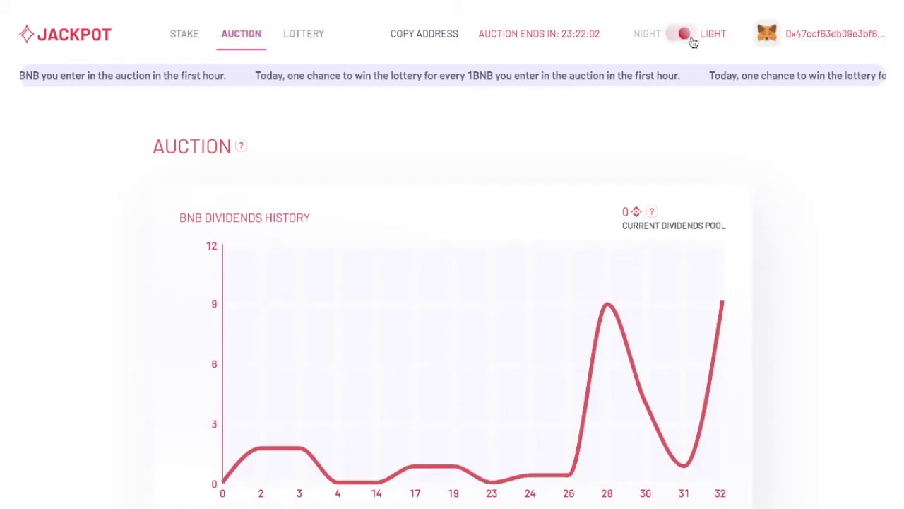
left_click(686, 34)
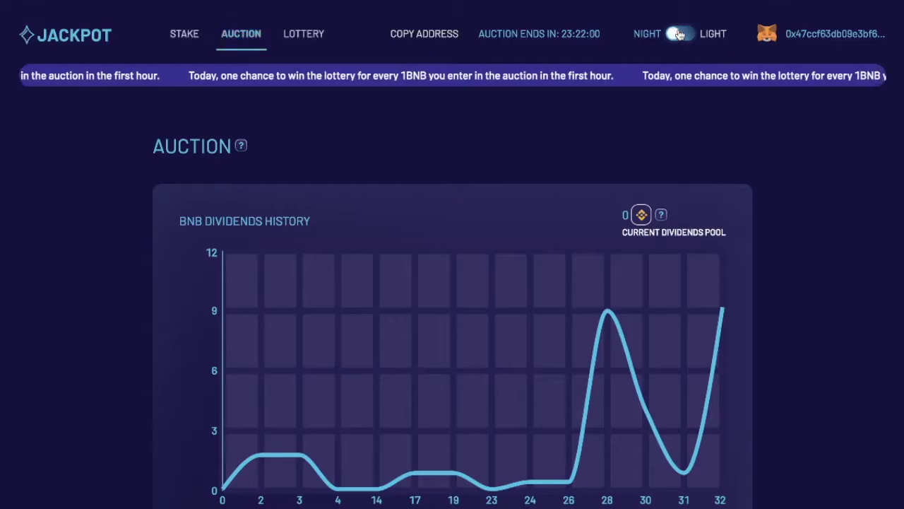
Step: Enter 1 BNB into the 15.MAR.2021 auction and confirm the transaction in MetaMask
scroll(802, 247, "down", 2)
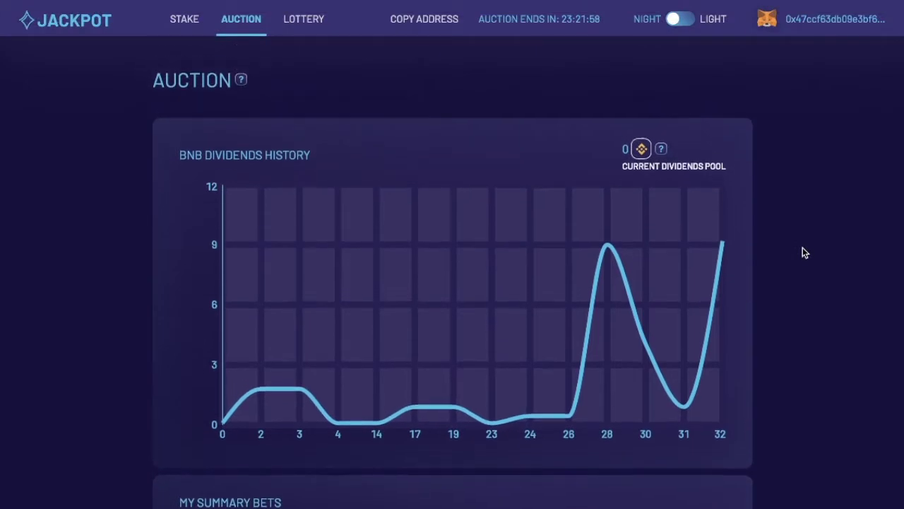
scroll(803, 252, "down", 1)
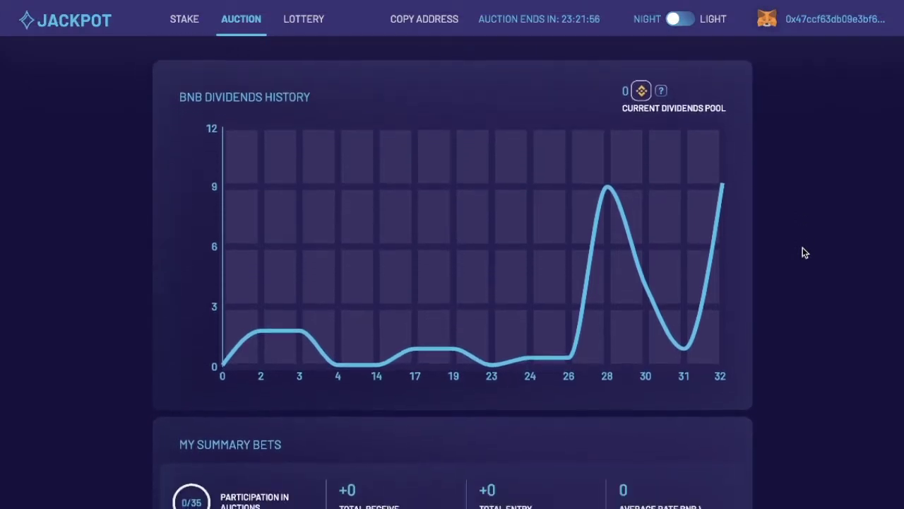
scroll(802, 252, "down", 4)
scroll(803, 252, "down", 1)
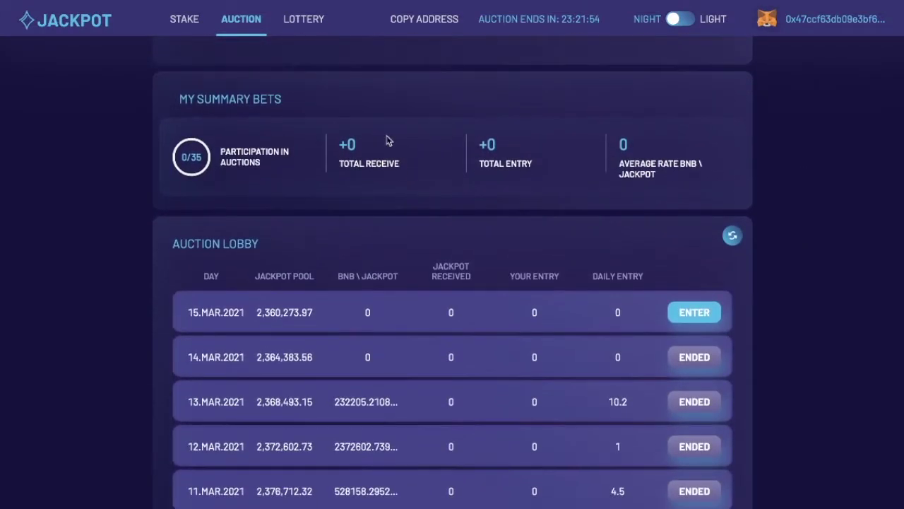
left_click(703, 316)
left_click(698, 165)
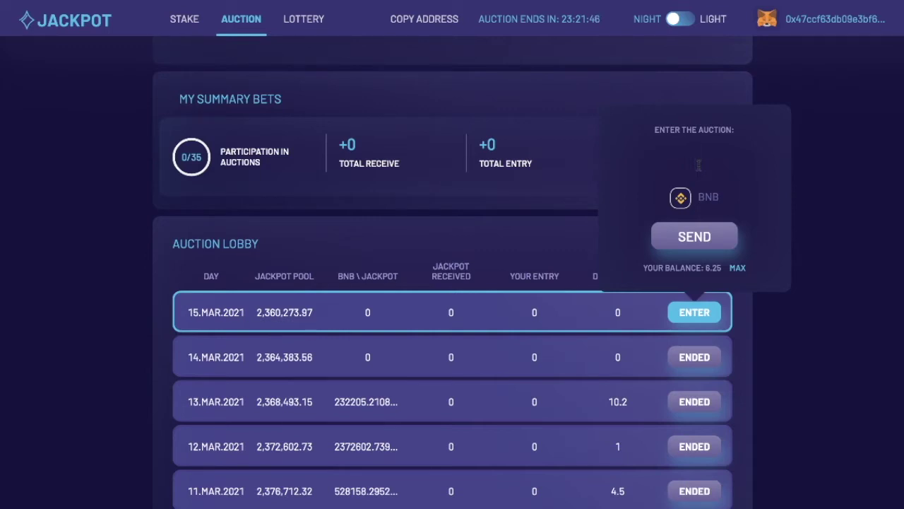
type("1")
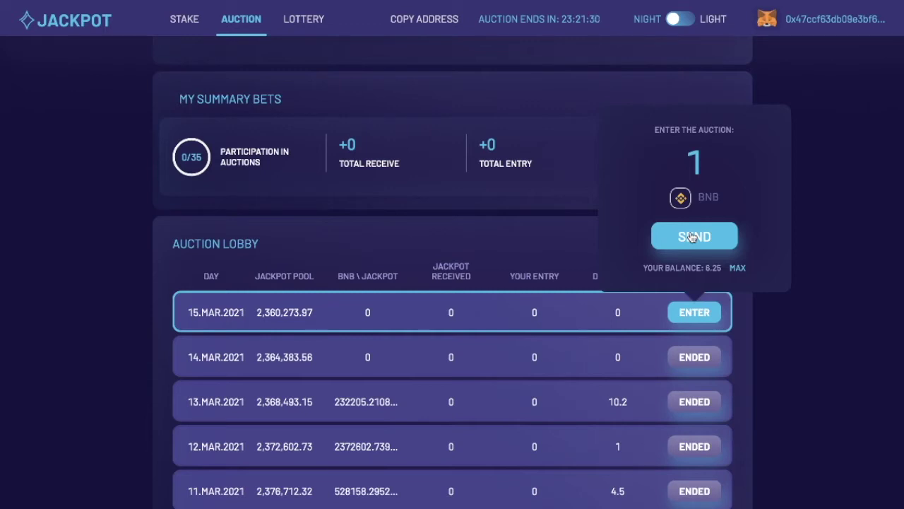
left_click(692, 237)
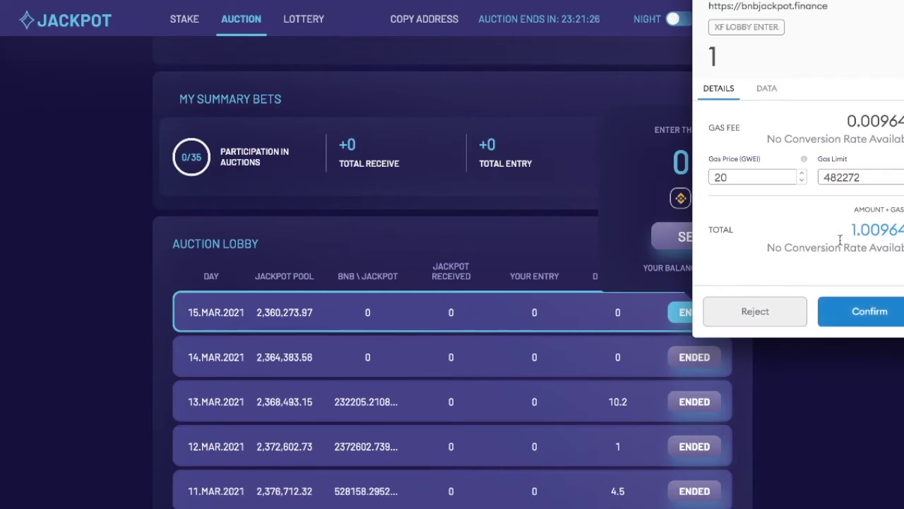
left_click(873, 314)
left_click(857, 313)
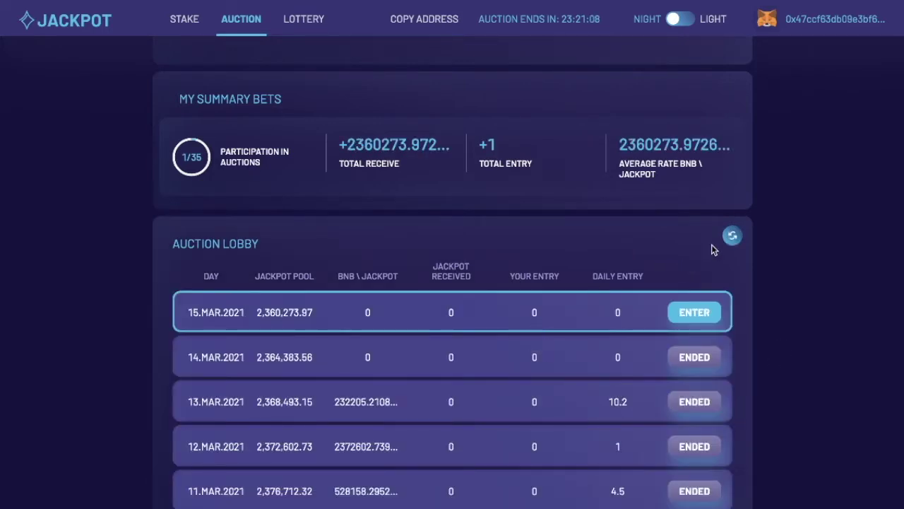
Step: Refresh the auction lobby so the 15.MAR.2021 row shows the 1 BNB entry
left_click(733, 236)
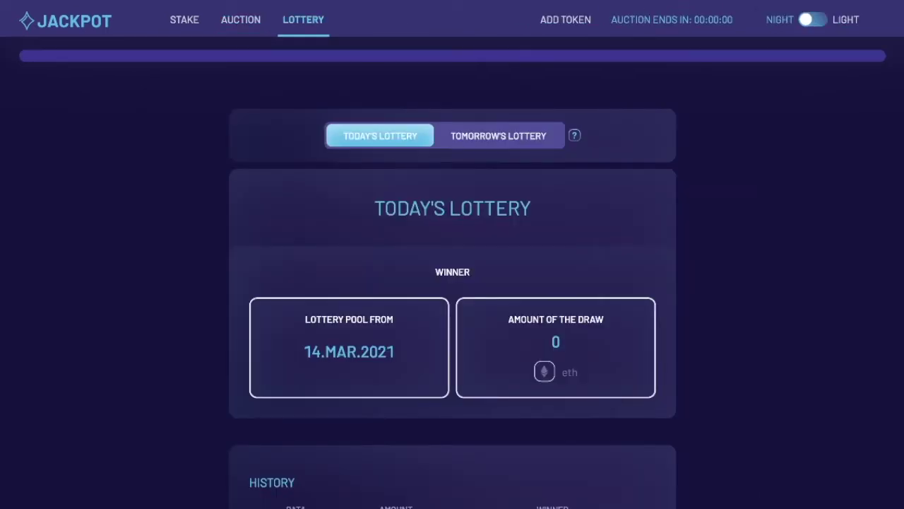
Step: Switch MetaMask to the Kovan Test Network (5.9516 ETH) and open the ETH auction page
left_click(660, 4)
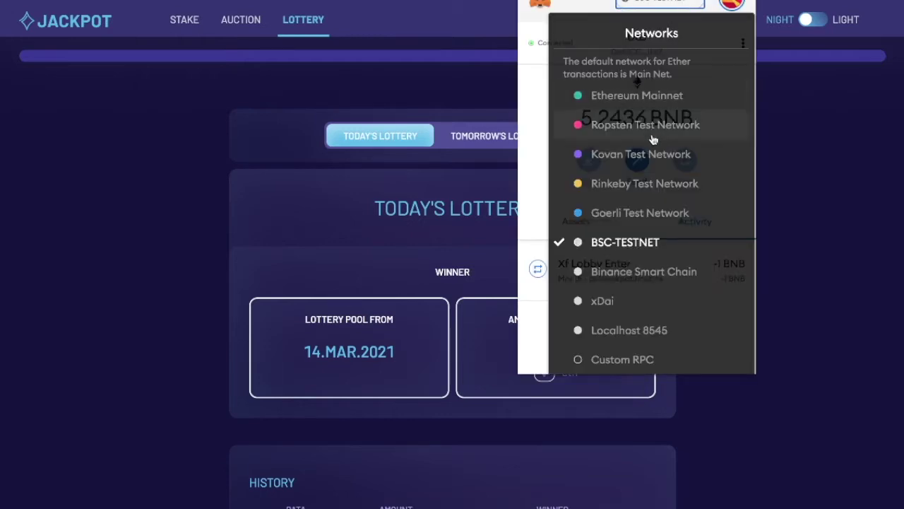
left_click(645, 155)
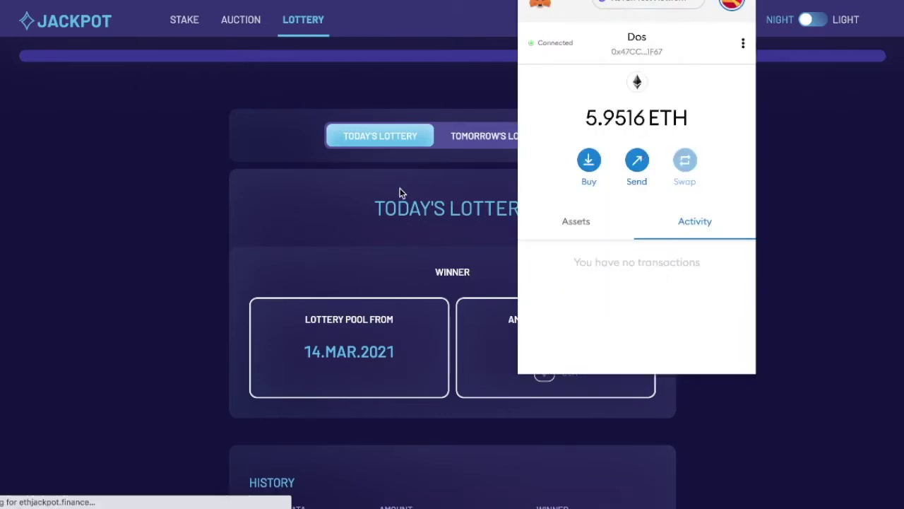
left_click(298, 213)
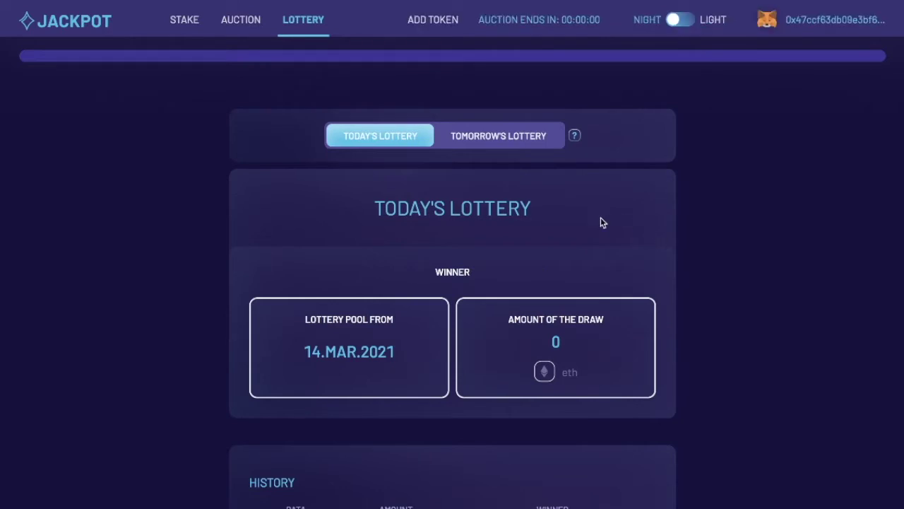
left_click(237, 31)
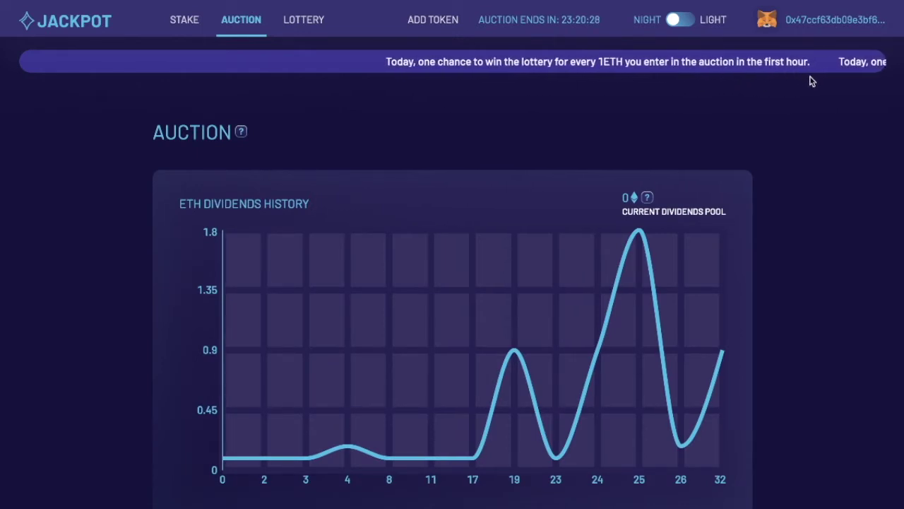
Step: Enter 1 ETH into the 15.MAR.2021 ETH auction and confirm it in MetaMask
left_click_drag(564, 22, 580, 19)
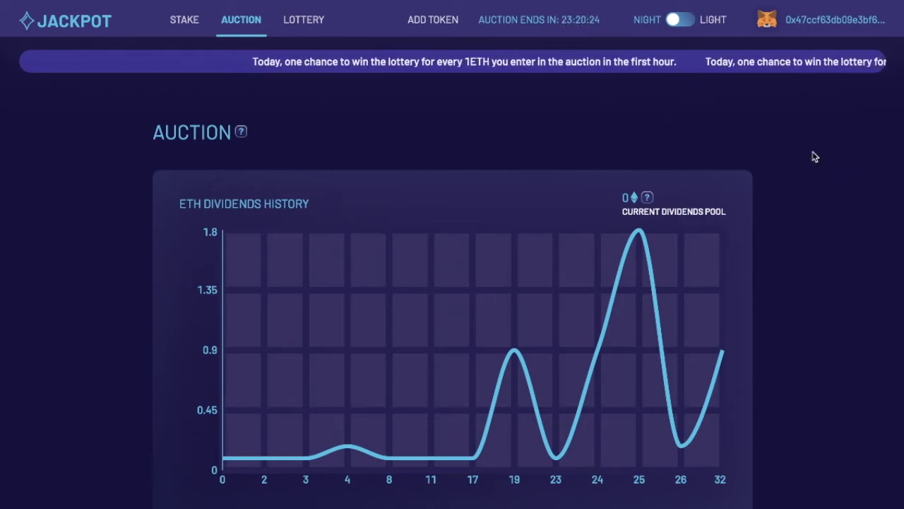
scroll(814, 155, "down", 5)
scroll(815, 158, "down", 2)
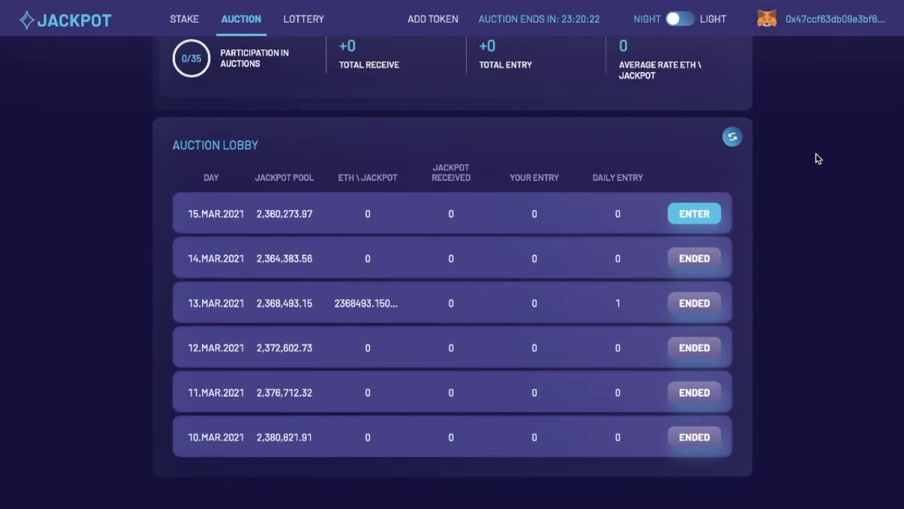
left_click(698, 211)
left_click(685, 63)
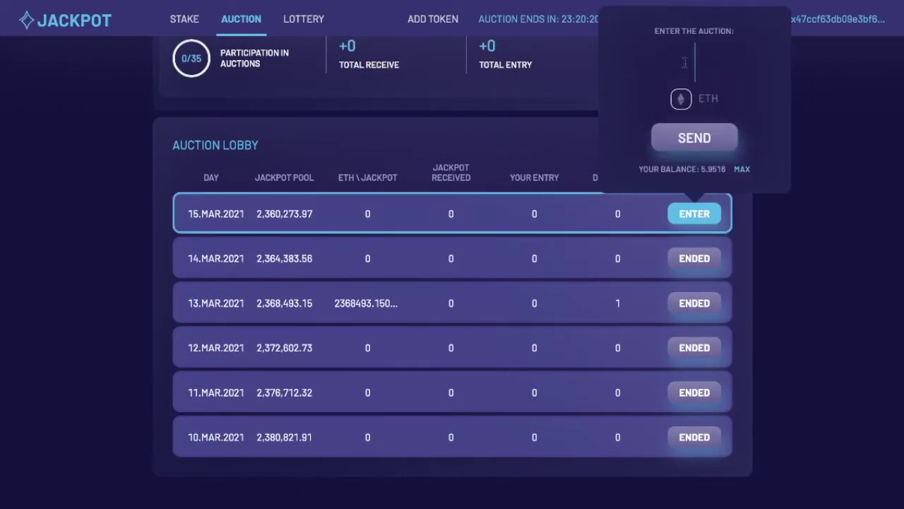
type("1")
left_click(698, 144)
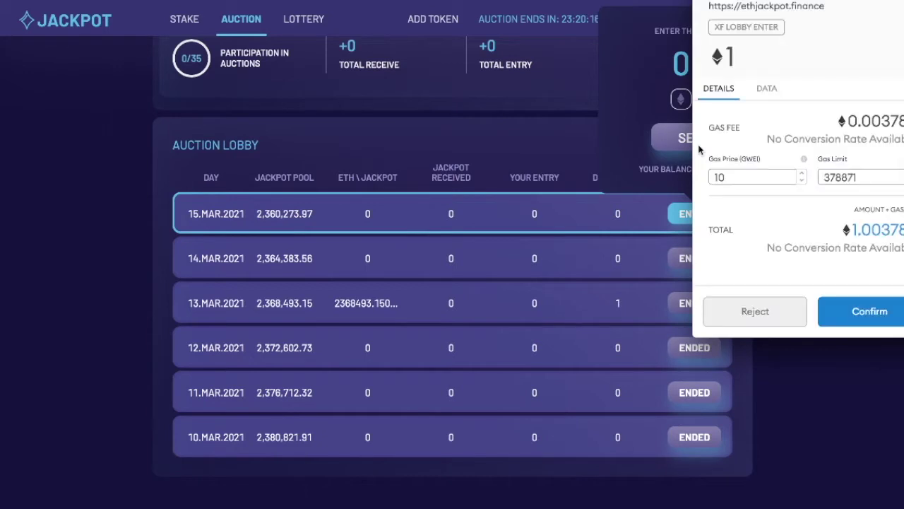
left_click(847, 319)
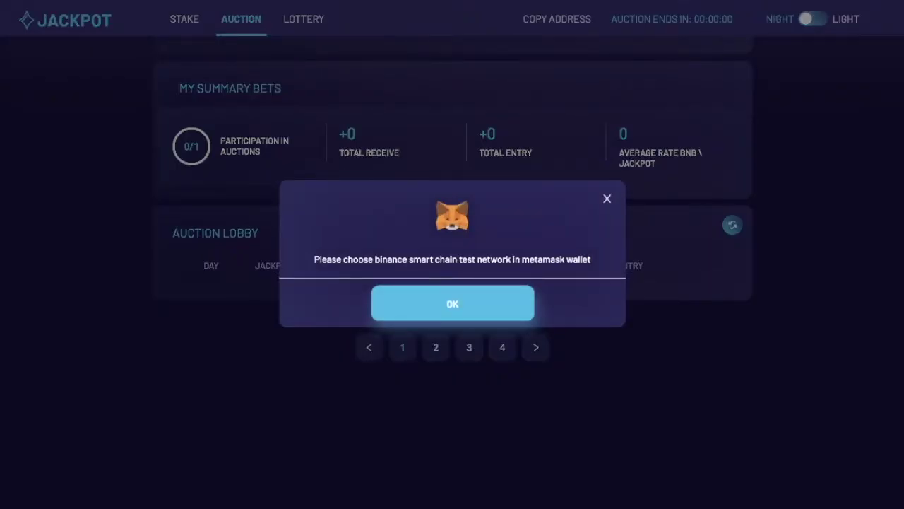
Step: Switch MetaMask back to the Binance Smart Chain test network holding 5.2436 BNB
left_click(689, 4)
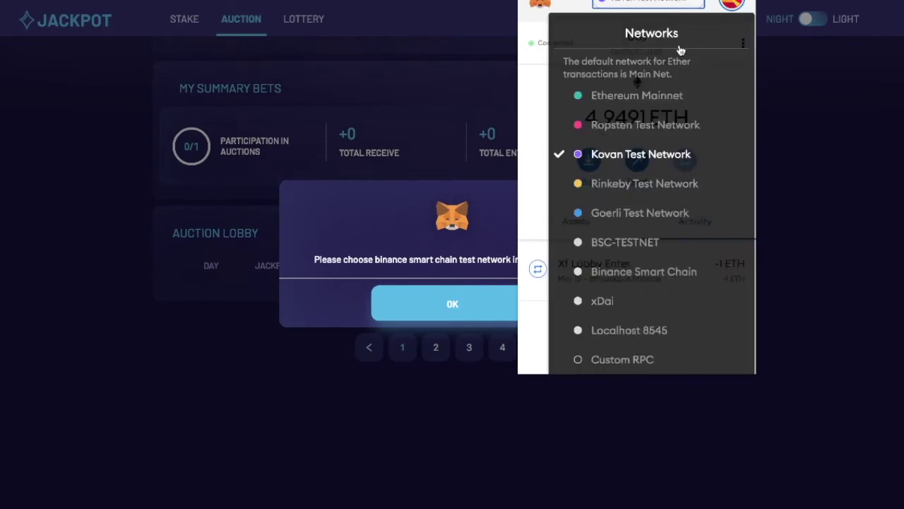
left_click(644, 272)
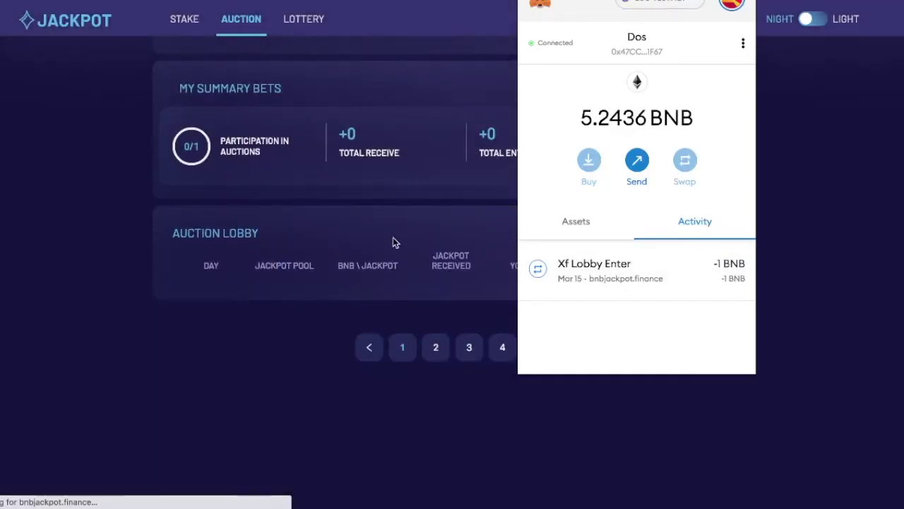
left_click(392, 239)
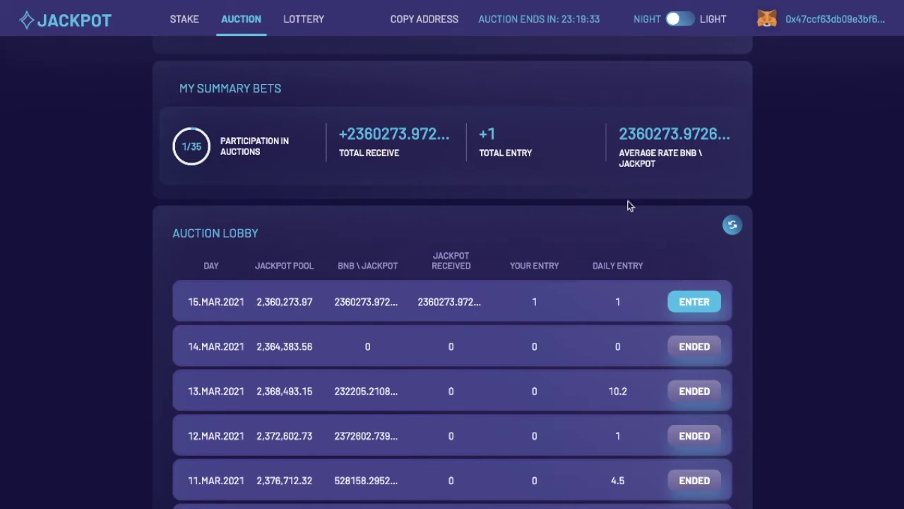
Step: Scroll the Auction page to review the BNB dividends chart with its 0.9 current pool
scroll(516, 178, "up", 10)
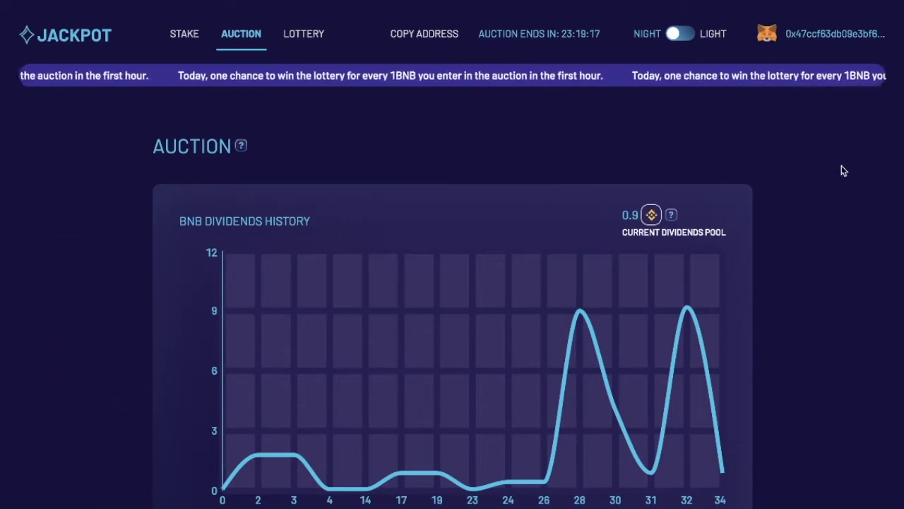
scroll(841, 170, "down", 1)
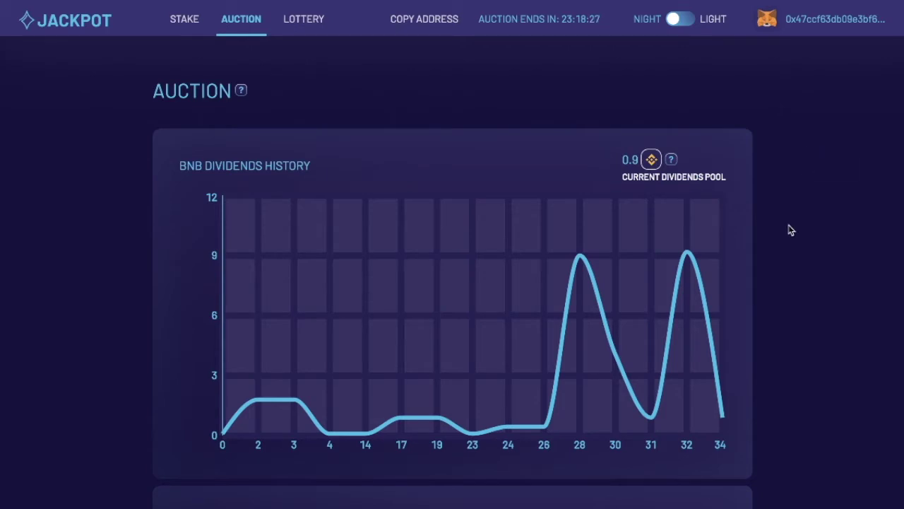
Step: Review the Auction Lobby and its pagination, then go to the Stake page
scroll(791, 229, "down", 3)
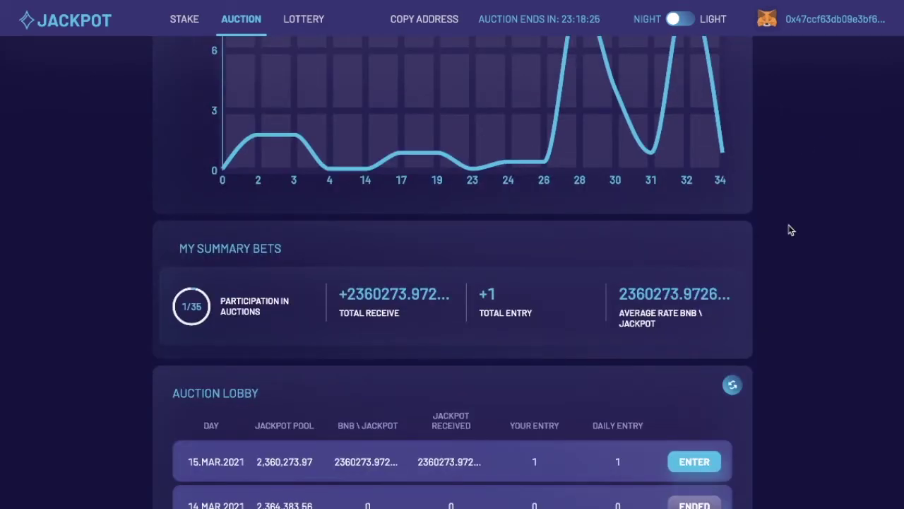
scroll(791, 230, "down", 1)
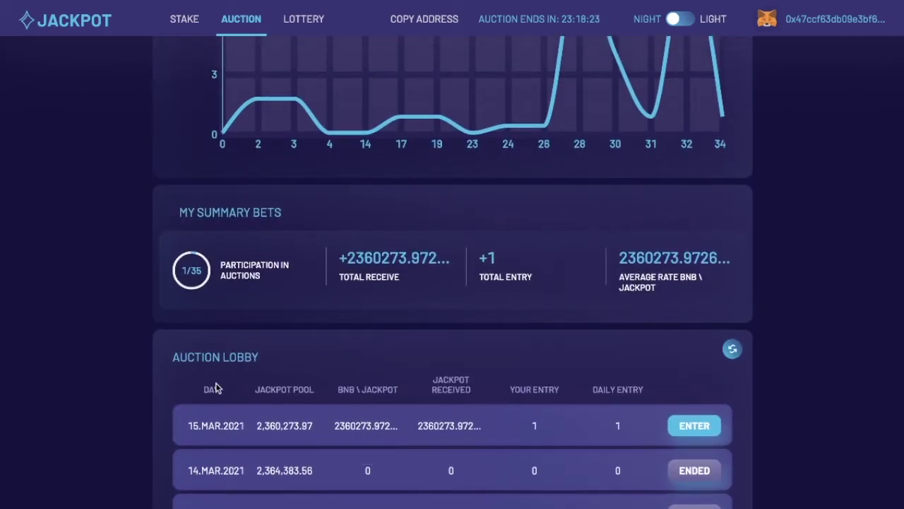
scroll(173, 335, "up", 4)
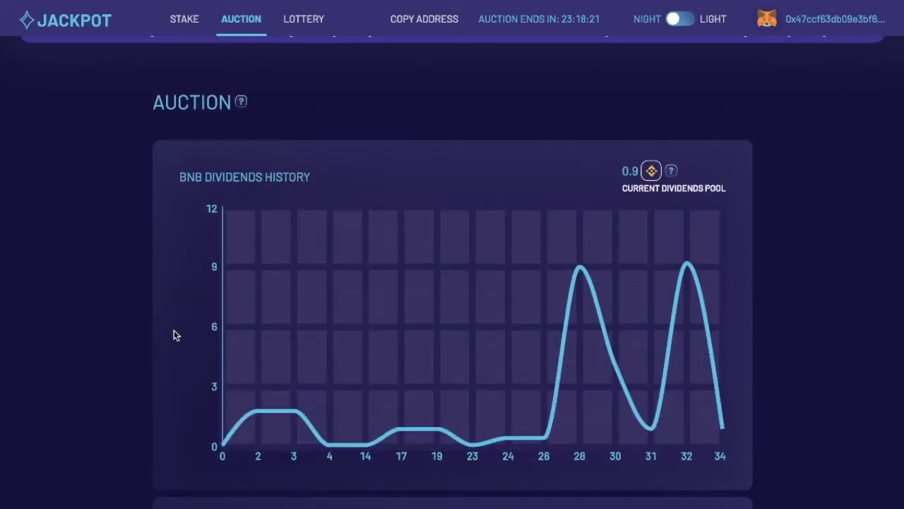
scroll(175, 336, "down", 5)
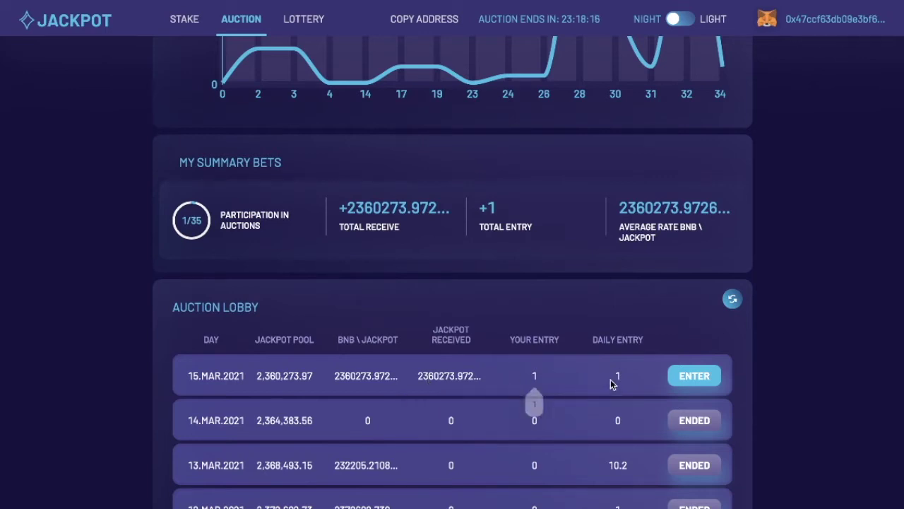
scroll(416, 393, "down", 5)
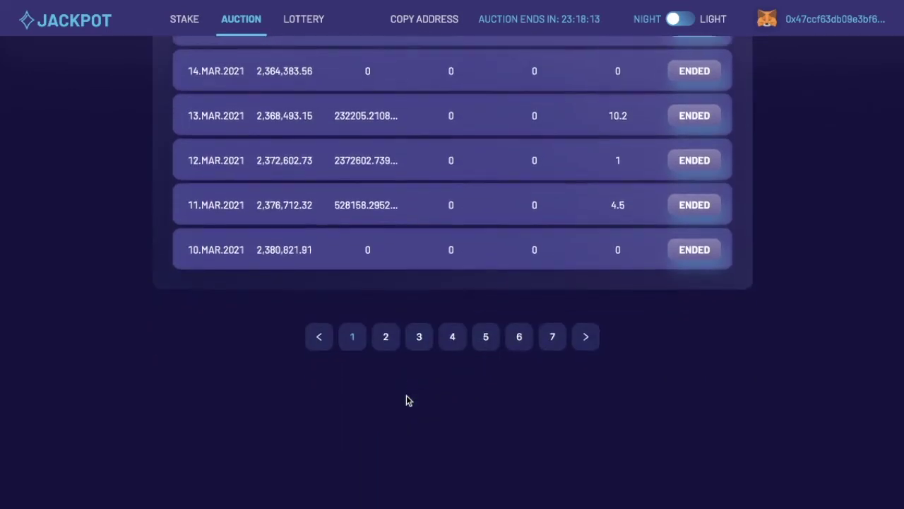
scroll(406, 399, "up", 2)
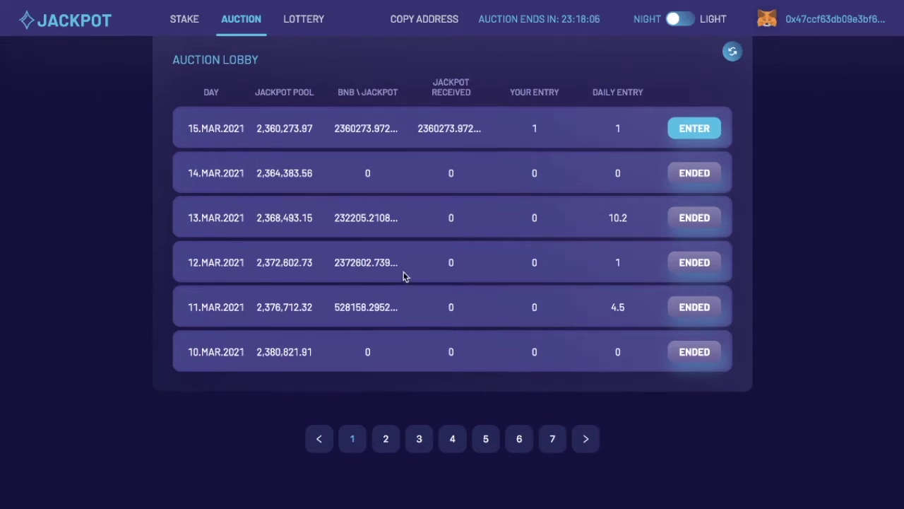
scroll(403, 274, "up", 4)
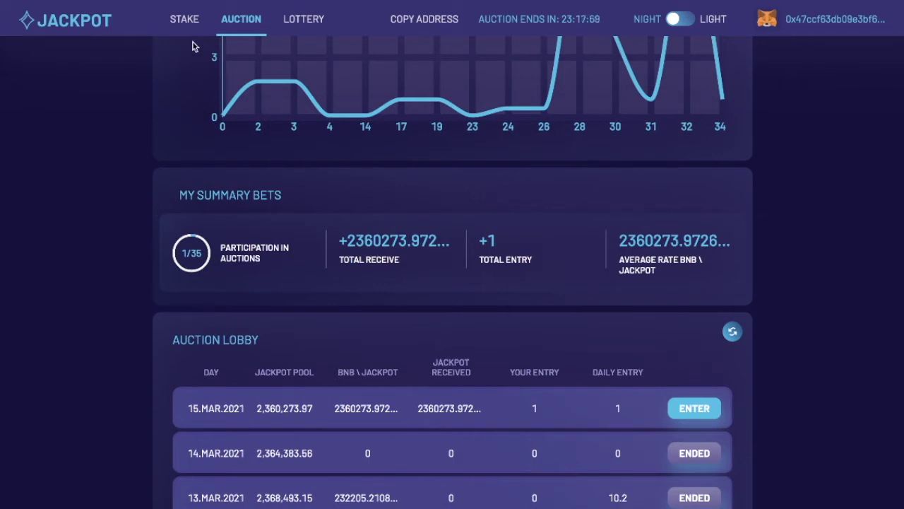
left_click(179, 22)
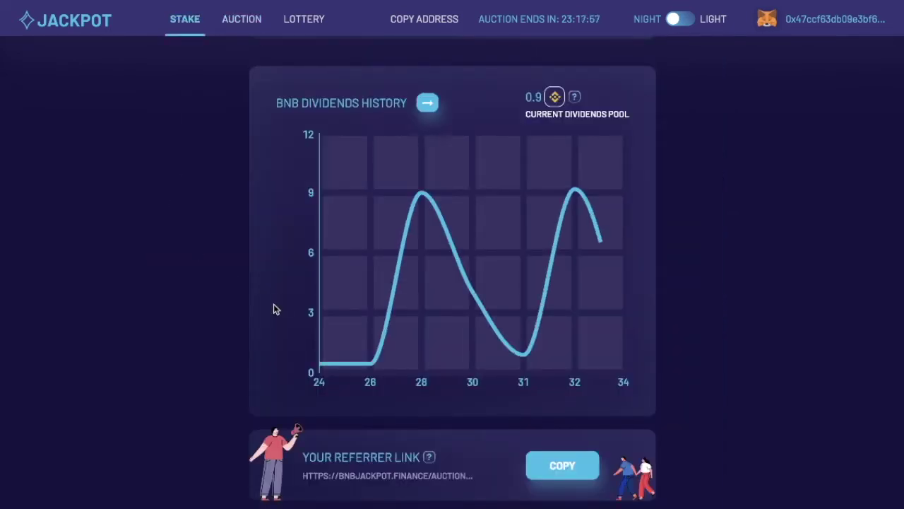
scroll(245, 341, "down", 5)
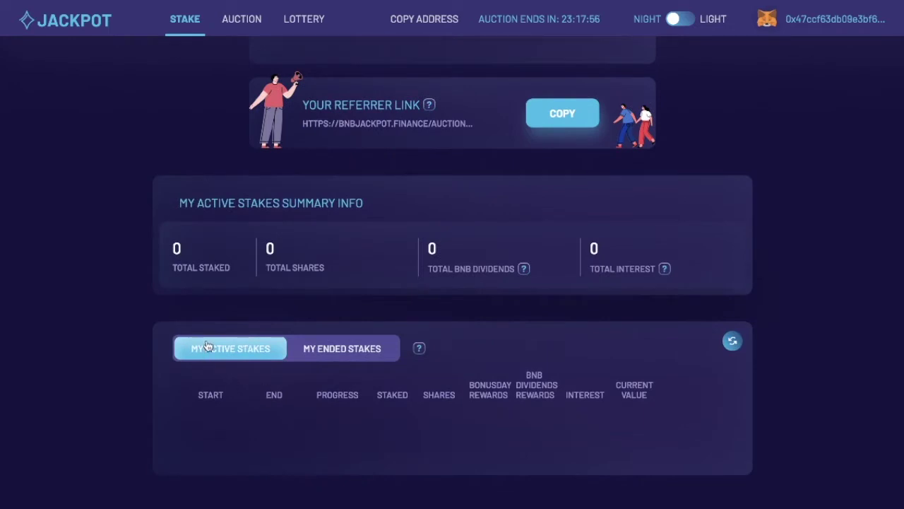
scroll(322, 346, "up", 4)
scroll(323, 345, "up", 3)
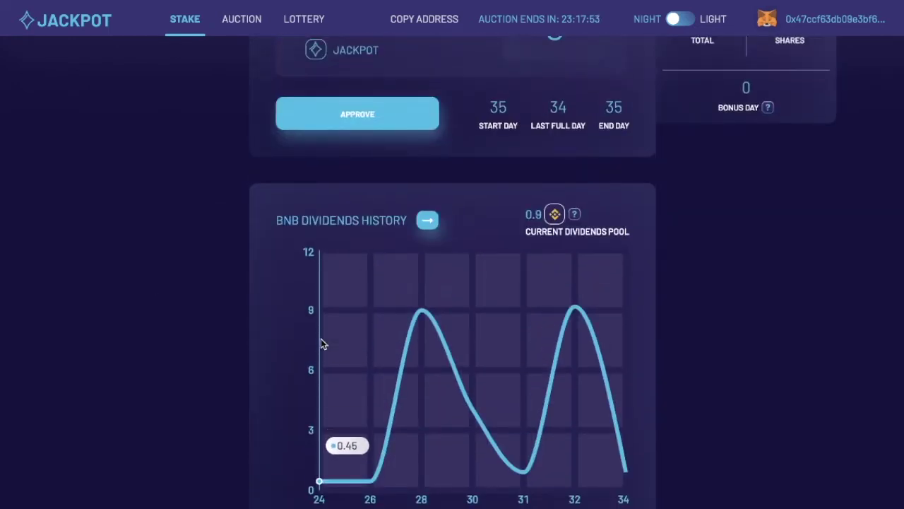
scroll(323, 344, "up", 2)
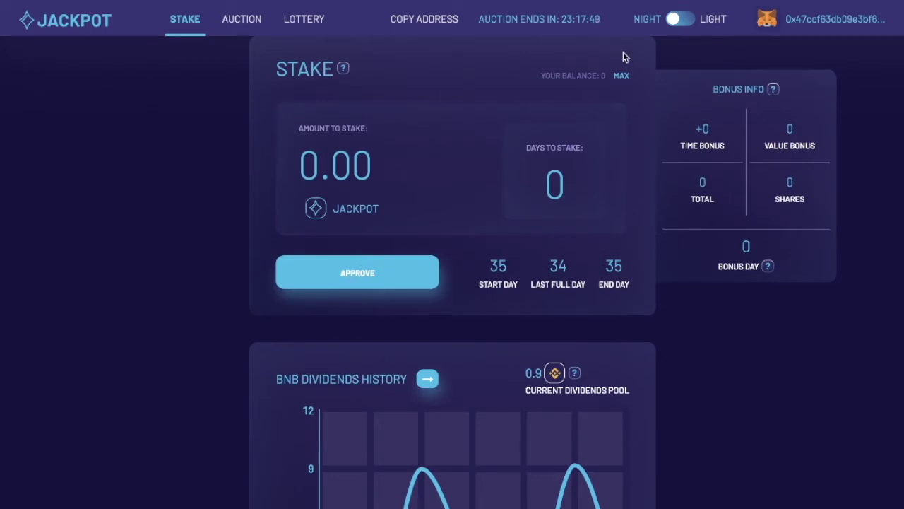
left_click(296, 19)
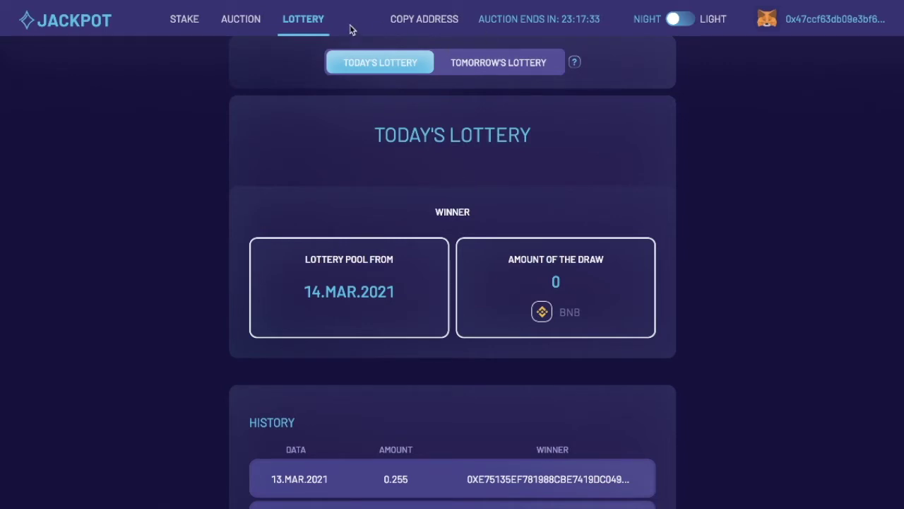
Step: Return to the Auction page showing the 0.9 BNB dividends pool
left_click(243, 27)
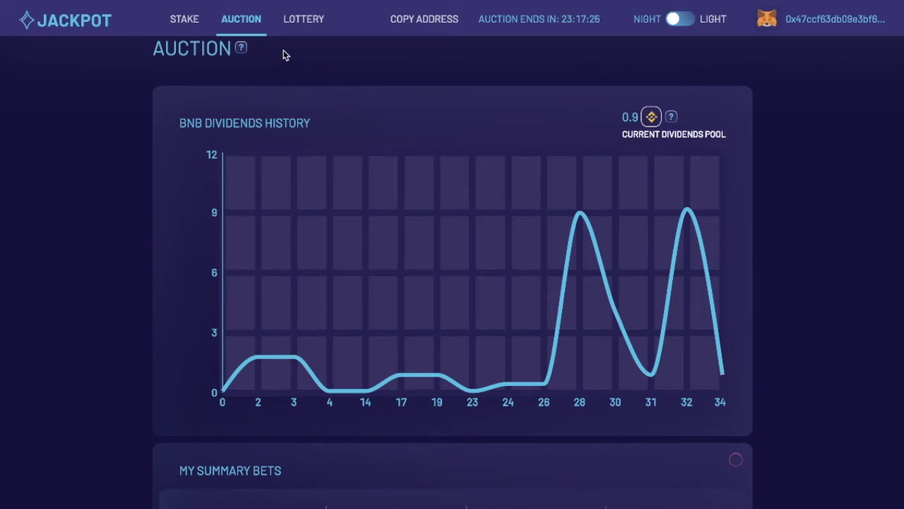
Step: Check today's lottery and its history, then return to the Auction page
left_click(303, 20)
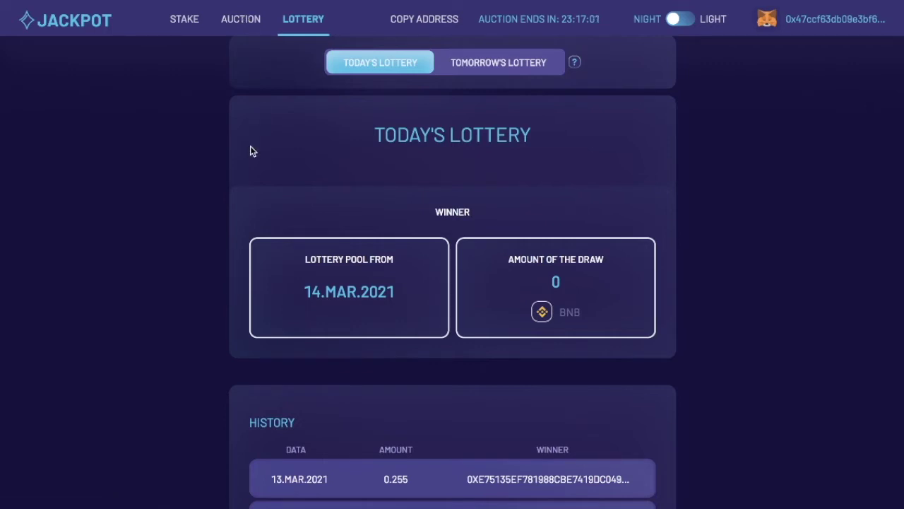
scroll(229, 213, "down", 3)
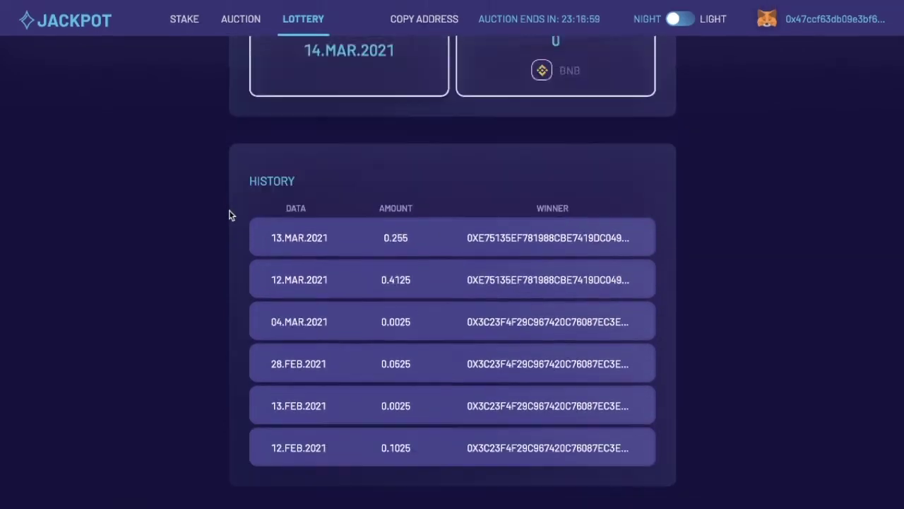
scroll(229, 215, "up", 5)
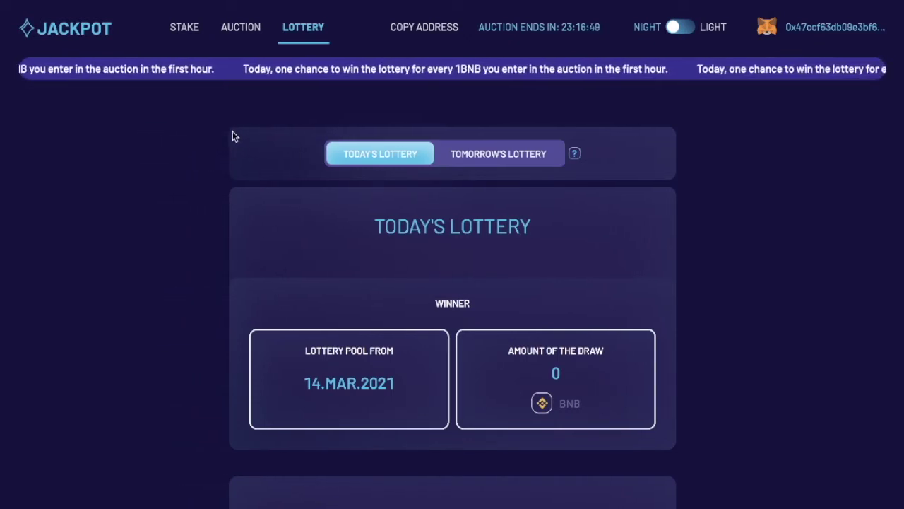
left_click(240, 27)
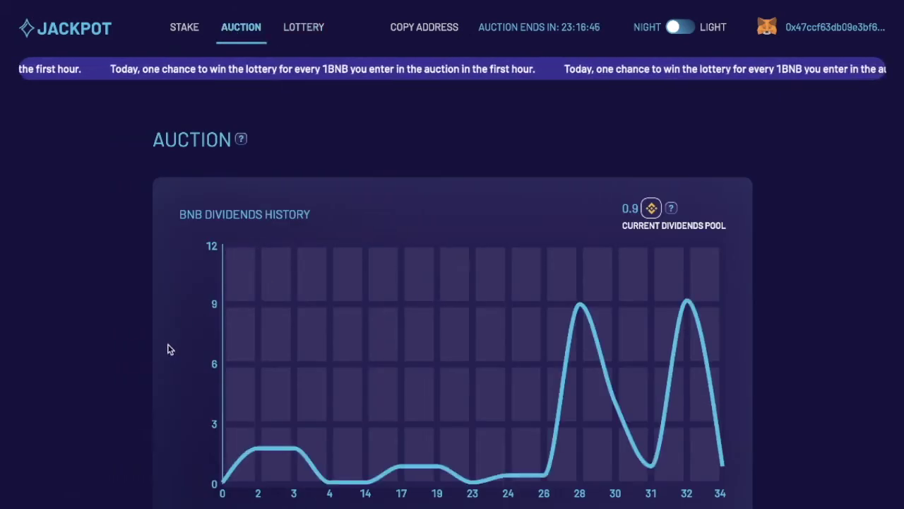
Step: Scroll to the Auction Lobby until 16.MAR.2021 opens and 15.MAR.2021 is ready to collect
scroll(169, 347, "down", 3)
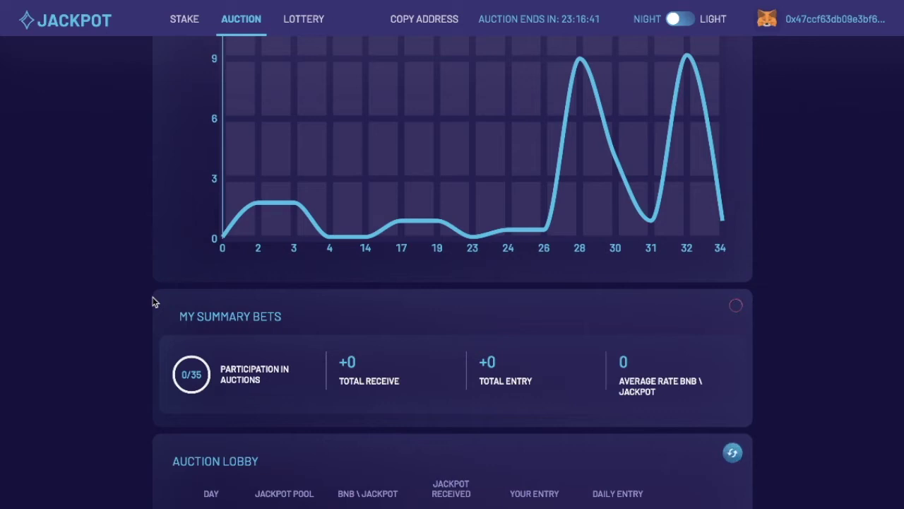
scroll(152, 301, "down", 2)
scroll(151, 302, "up", 3)
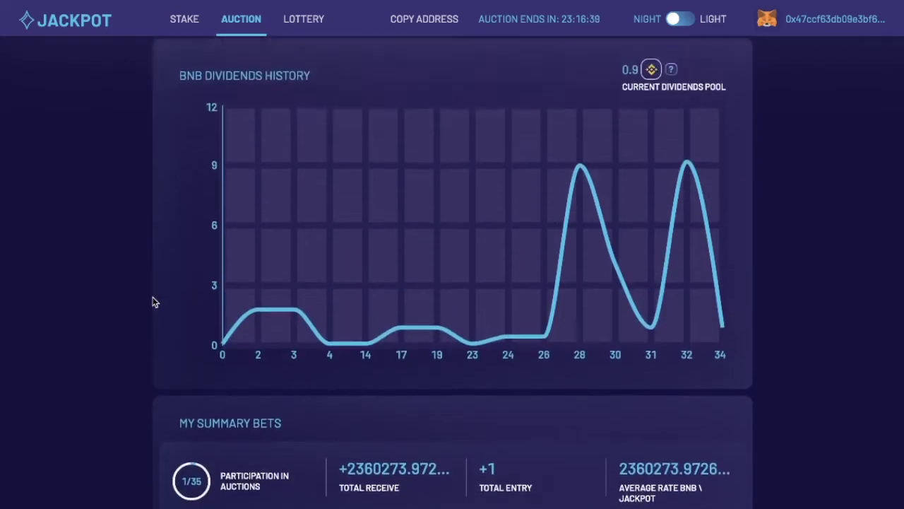
scroll(152, 302, "up", 3)
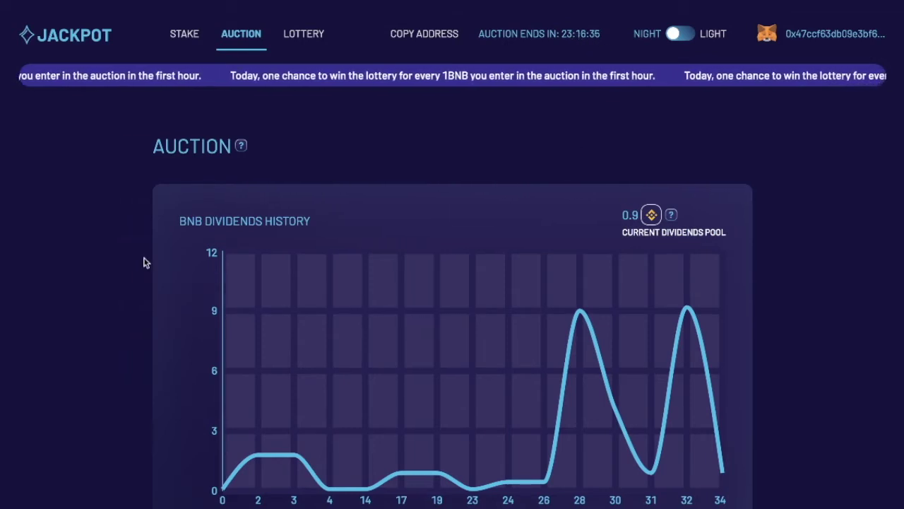
scroll(185, 329, "down", 1)
scroll(186, 330, "down", 5)
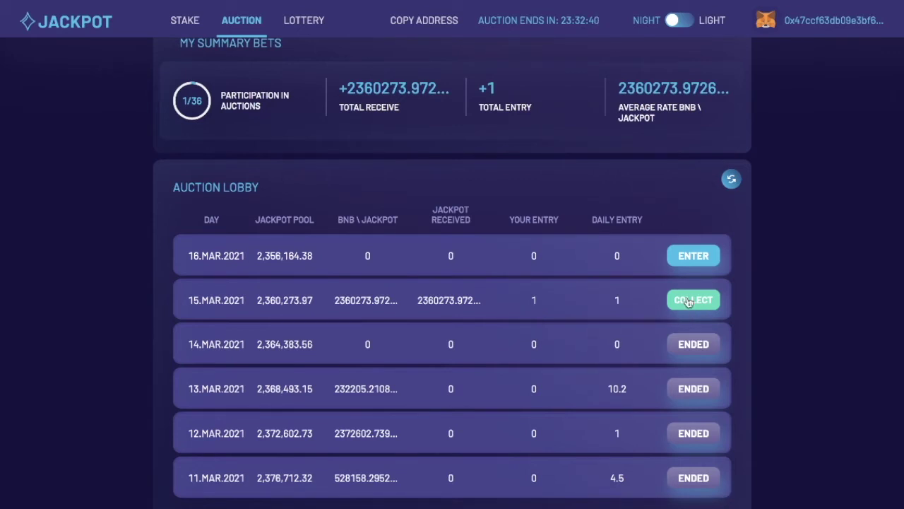
Step: Collect the 15.MAR.2021 auction winnings on BNB, then on ETH after switching MetaMask to Kovan
left_click(688, 302)
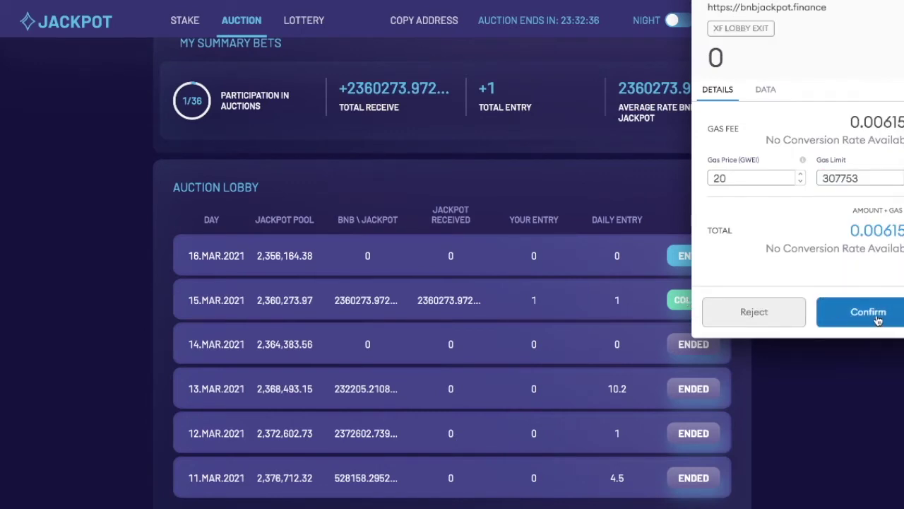
left_click(879, 321)
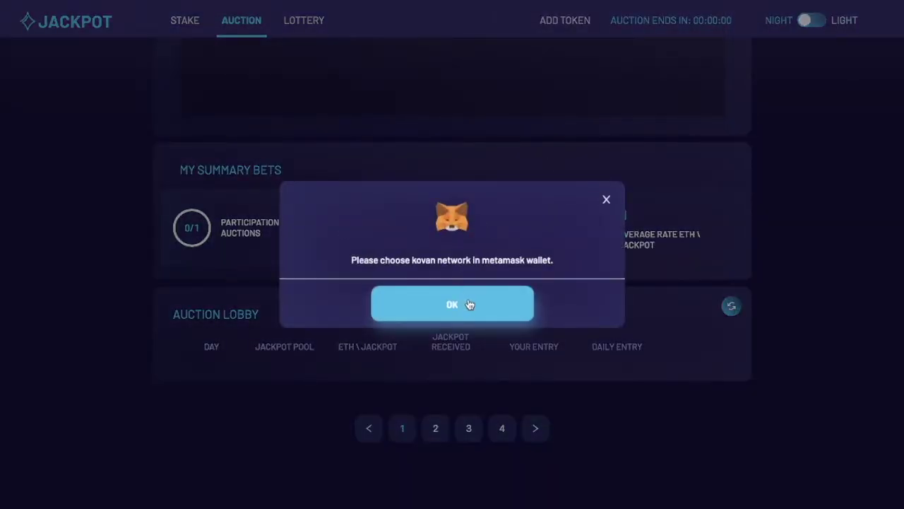
left_click(469, 304)
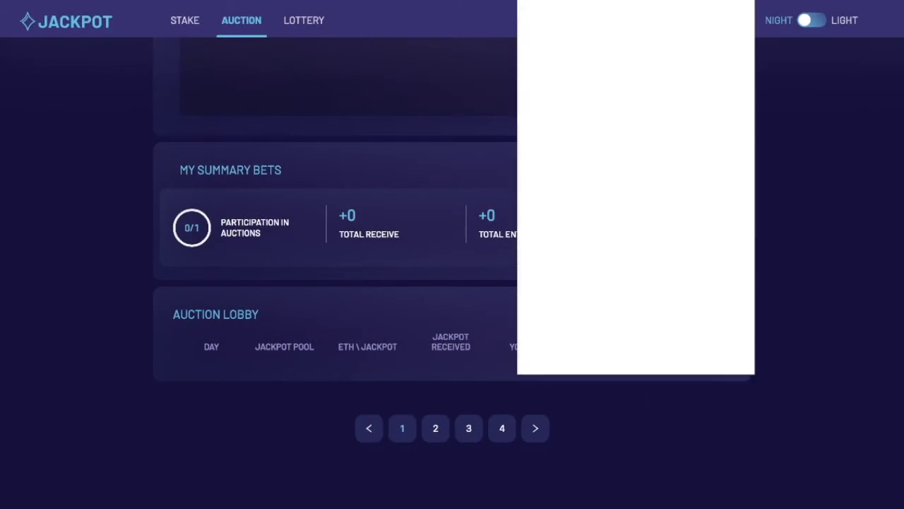
left_click(677, 4)
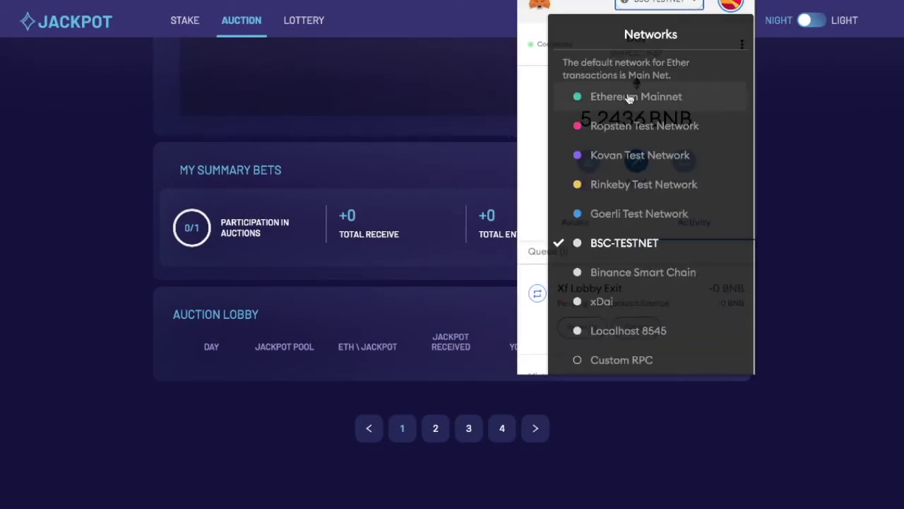
left_click(620, 157)
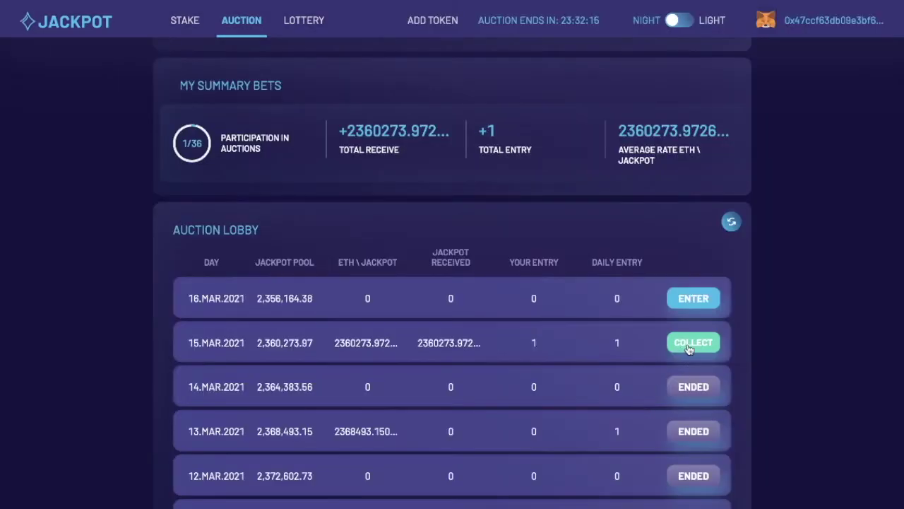
left_click(689, 346)
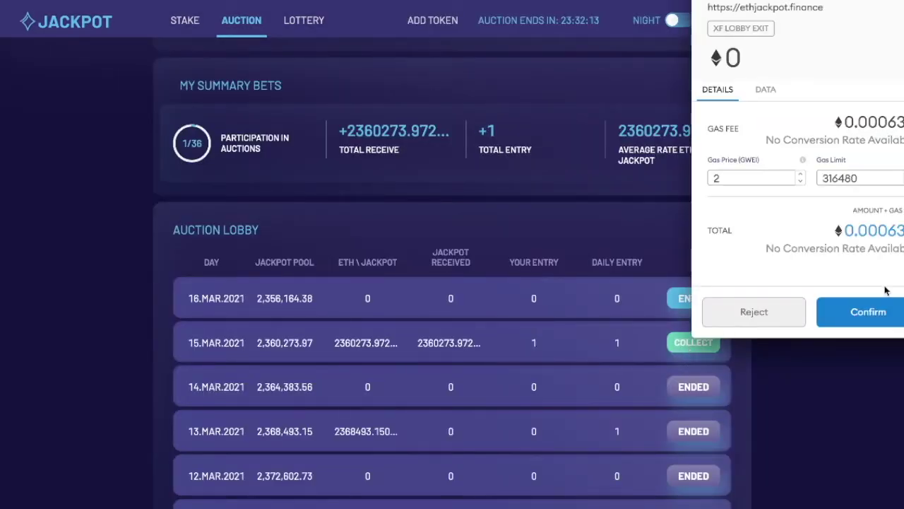
left_click(870, 317)
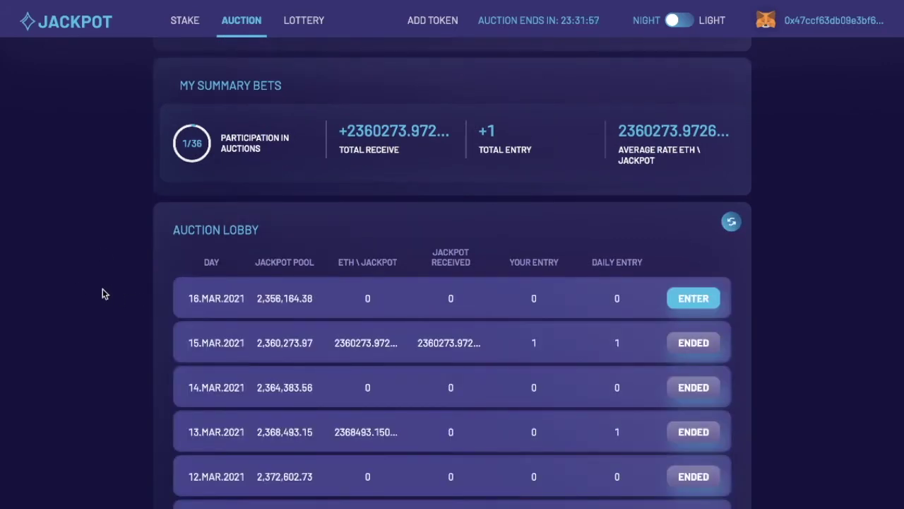
Step: Approve JACKPOT spending on the ETH Stake page and enter the full 2,360,273.97 balance
scroll(102, 294, "up", 1)
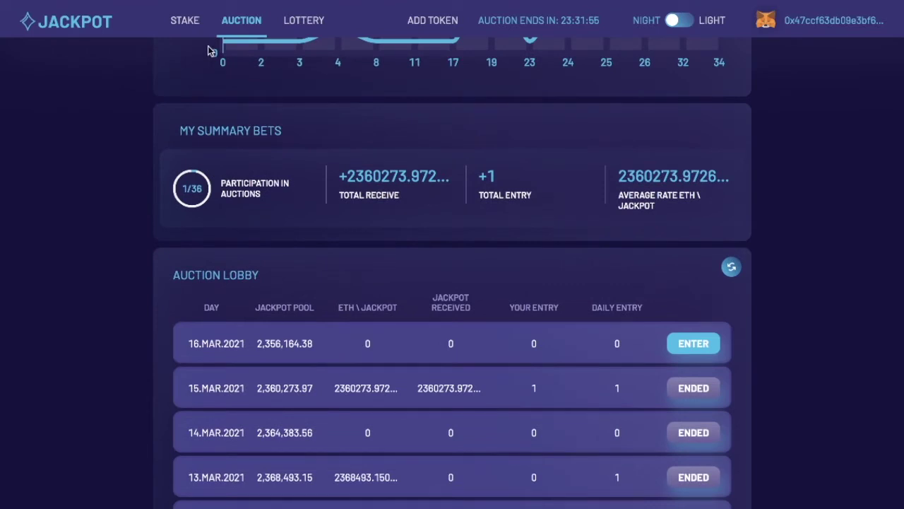
left_click(191, 24)
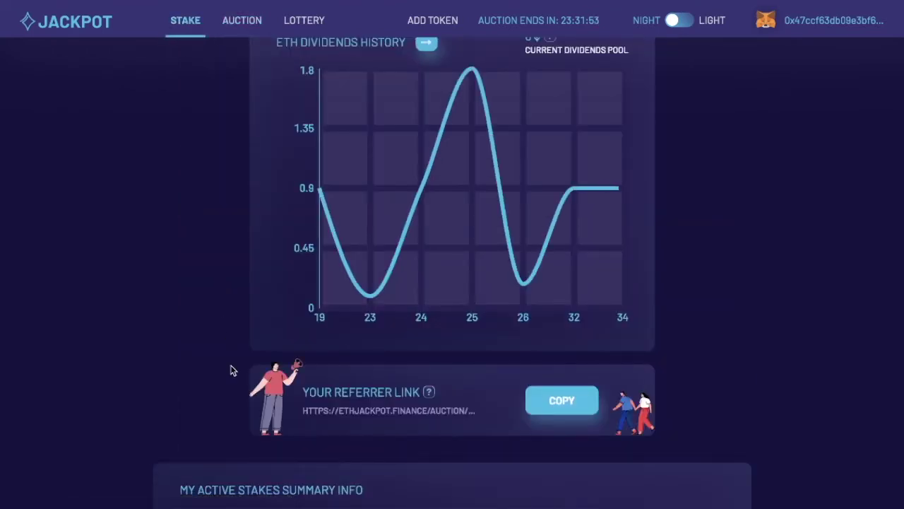
scroll(233, 369, "up", 5)
scroll(232, 369, "up", 3)
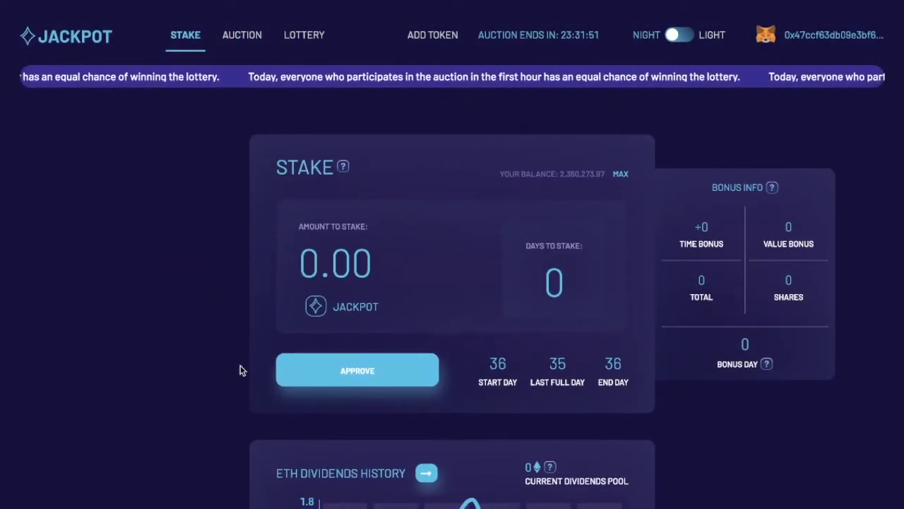
left_click(360, 368)
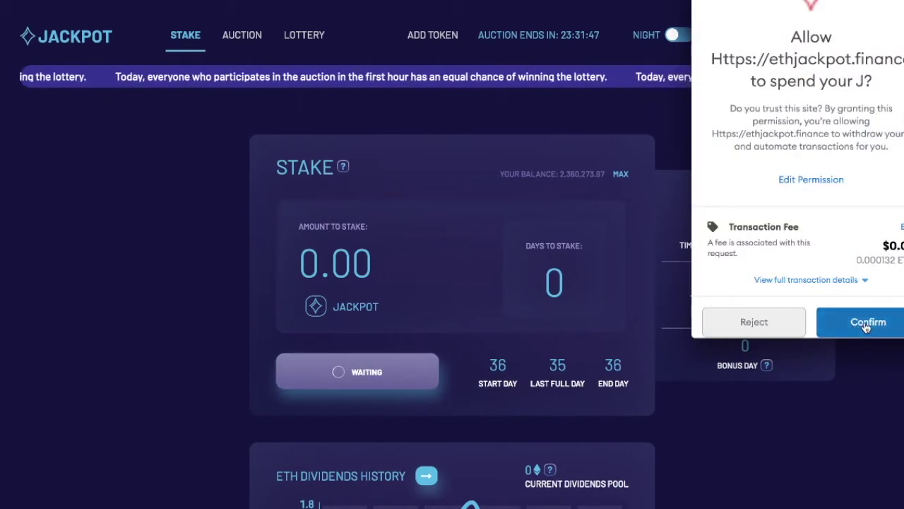
left_click(866, 325)
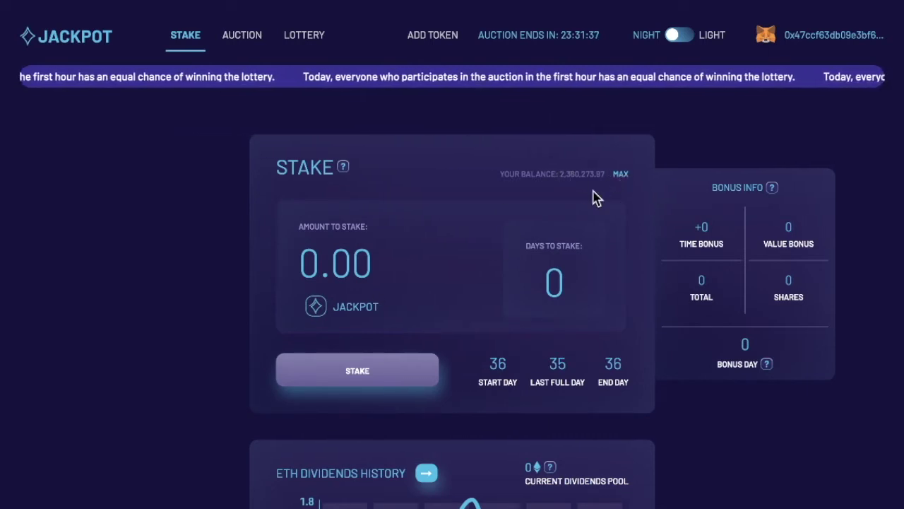
left_click(620, 177)
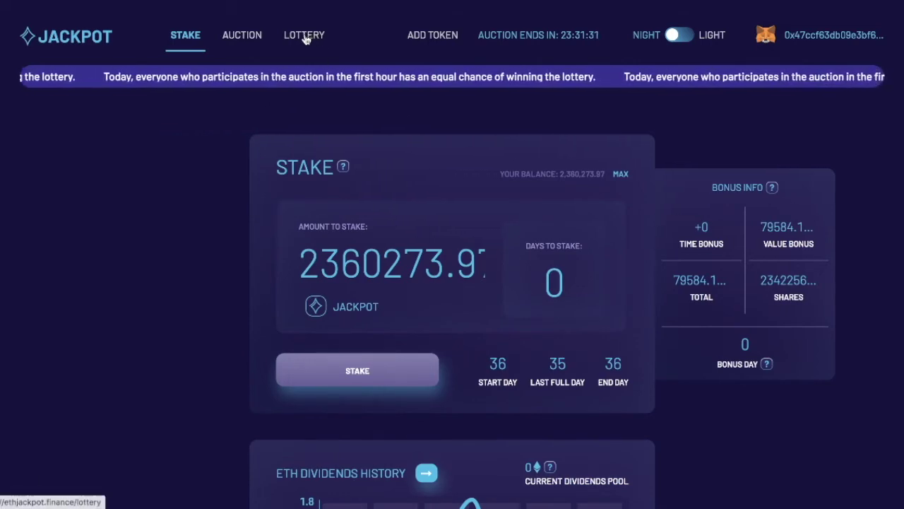
Step: Find the unclaimed 15.MAR.2021 win of 0.1300 in the ETH Lottery History
left_click(306, 37)
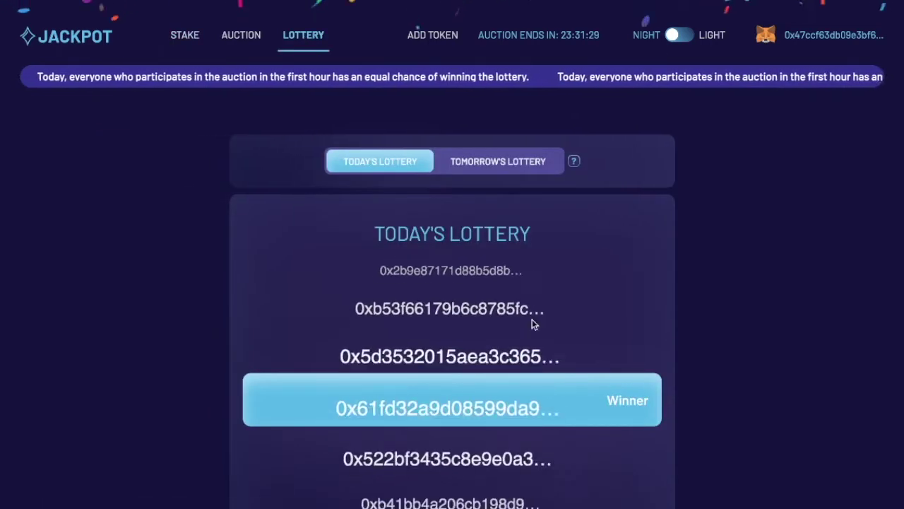
scroll(642, 320, "down", 2)
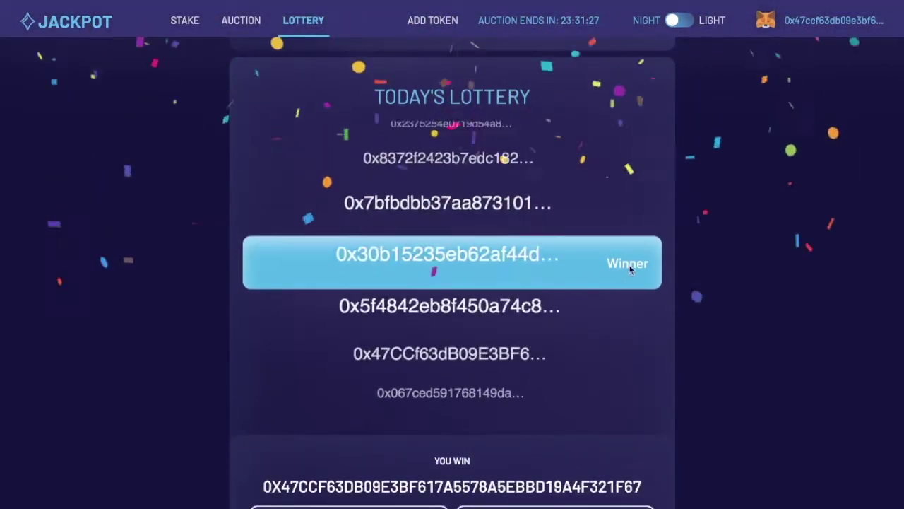
scroll(368, 320, "down", 3)
scroll(628, 238, "up", 3)
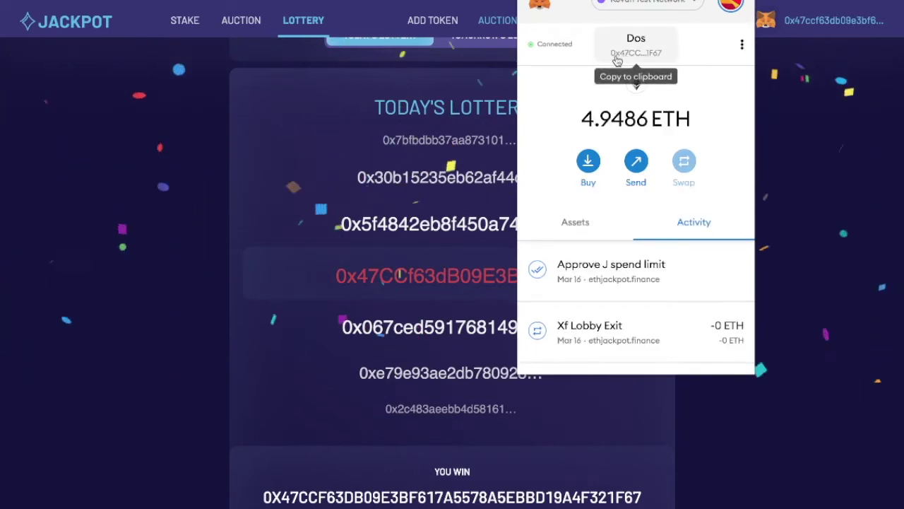
left_click(403, 165)
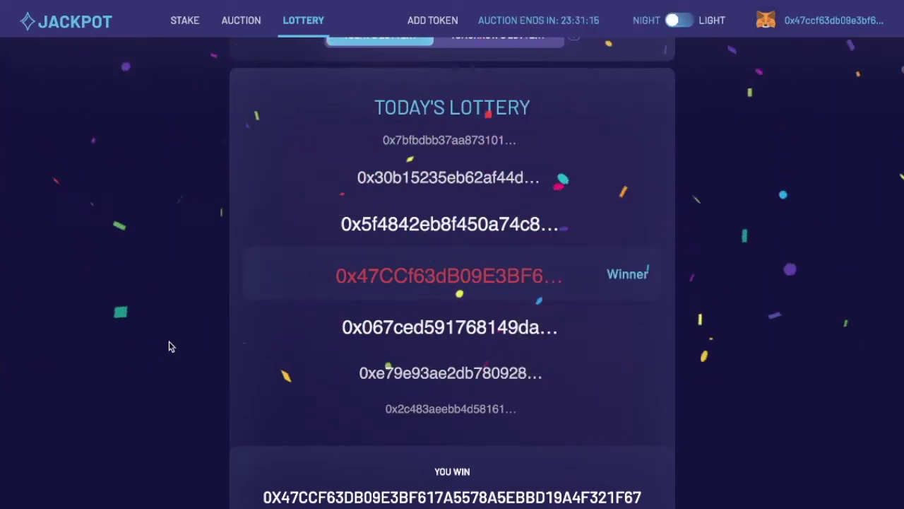
scroll(510, 221, "down", 2)
scroll(511, 221, "down", 2)
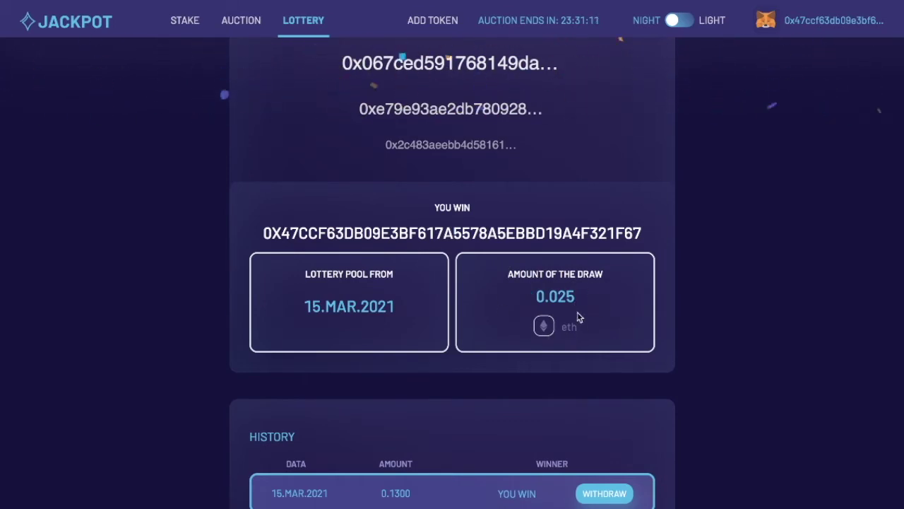
scroll(474, 370, "down", 3)
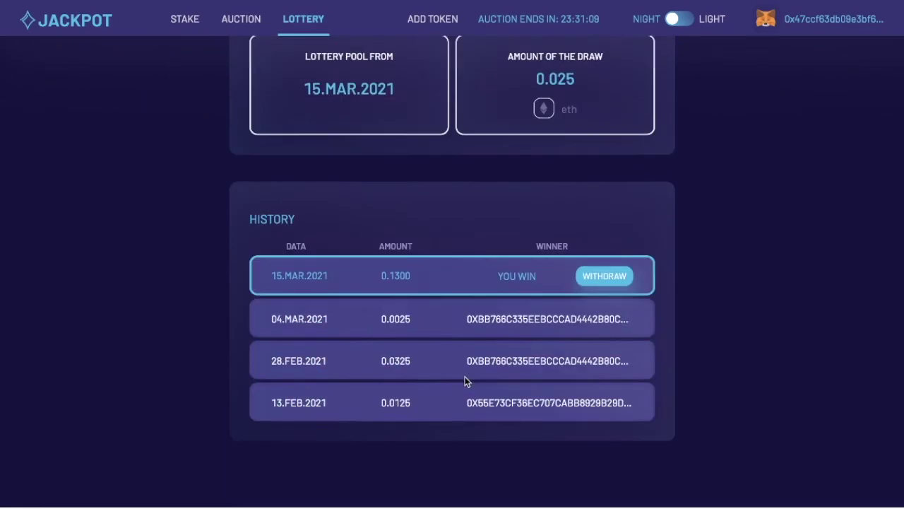
mouse_move(395, 493)
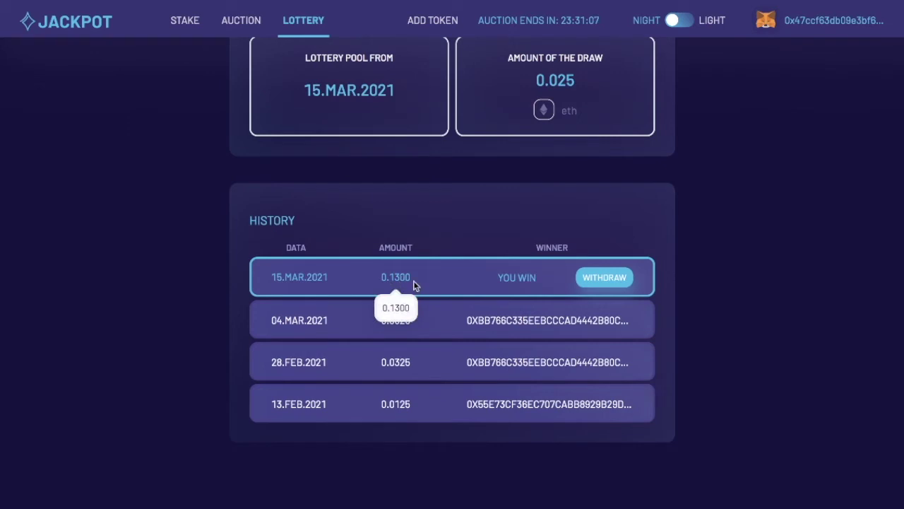
scroll(551, 205, "up", 2)
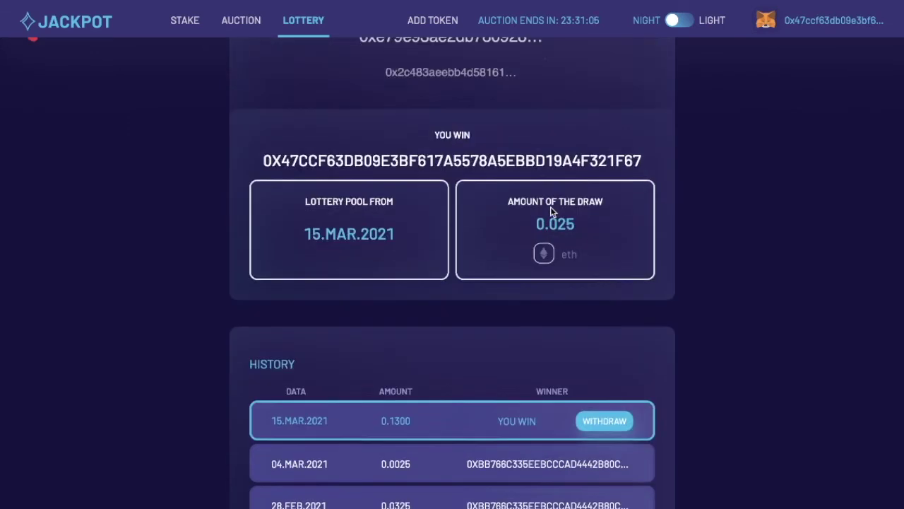
scroll(416, 326, "down", 2)
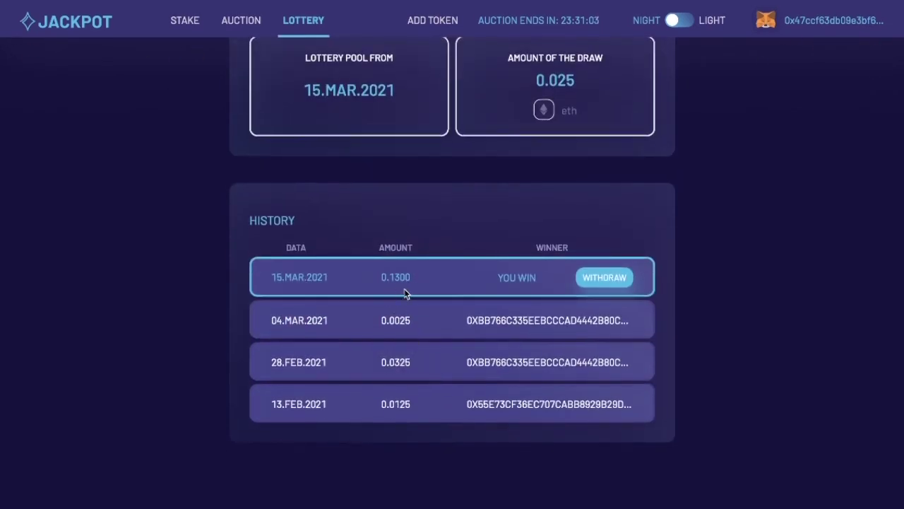
mouse_move(396, 420)
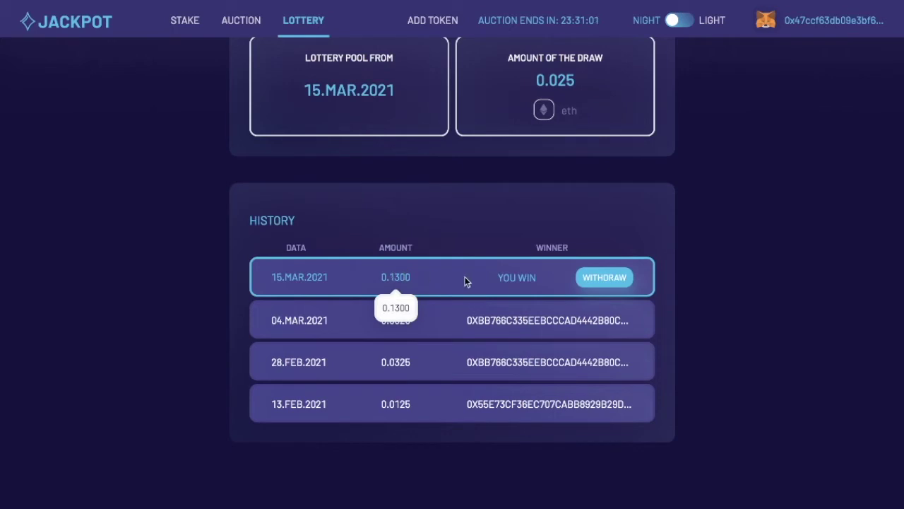
scroll(766, 216, "up", 1)
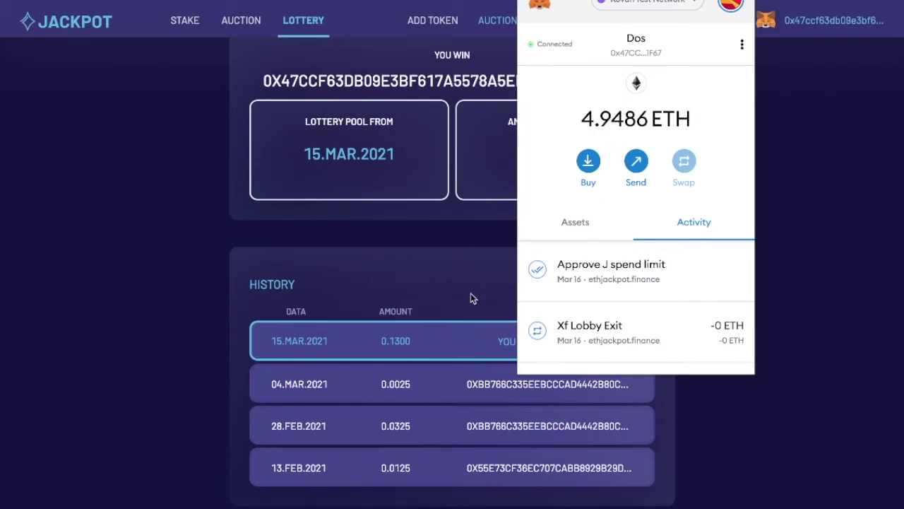
Step: Withdraw the 0.1300 15.MAR.2021 lottery win and verify the 5.0786 ETH wallet balance
left_click(472, 288)
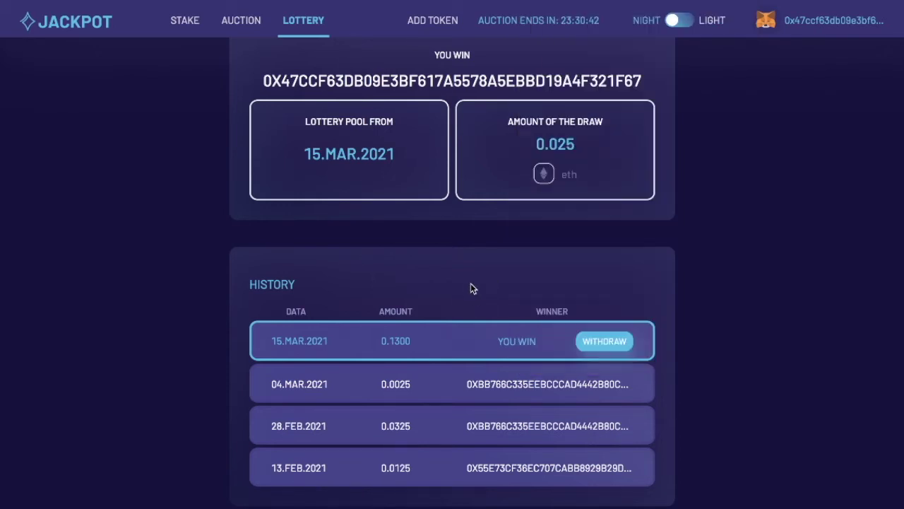
left_click(604, 342)
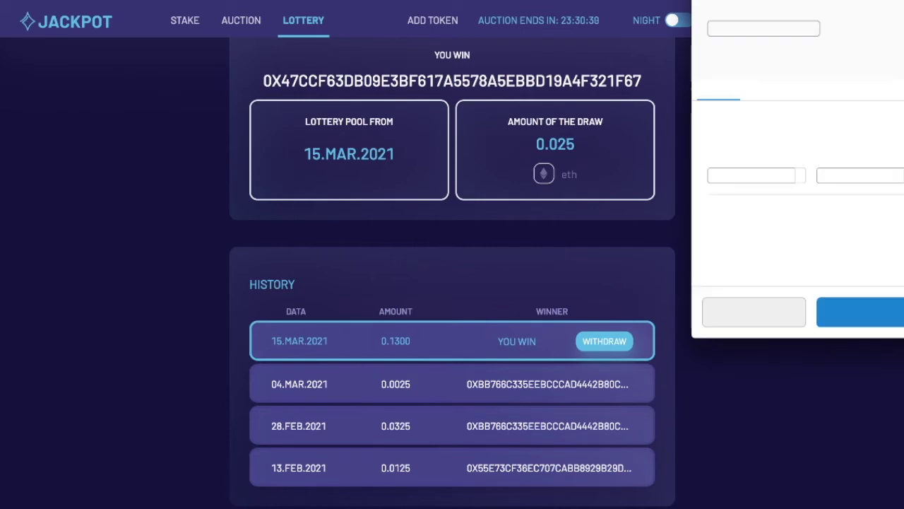
left_click(868, 325)
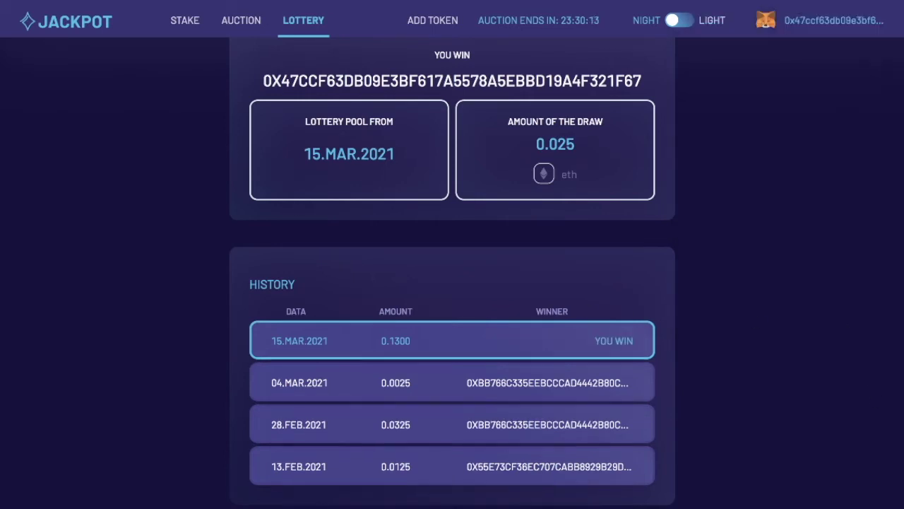
left_click(741, 0)
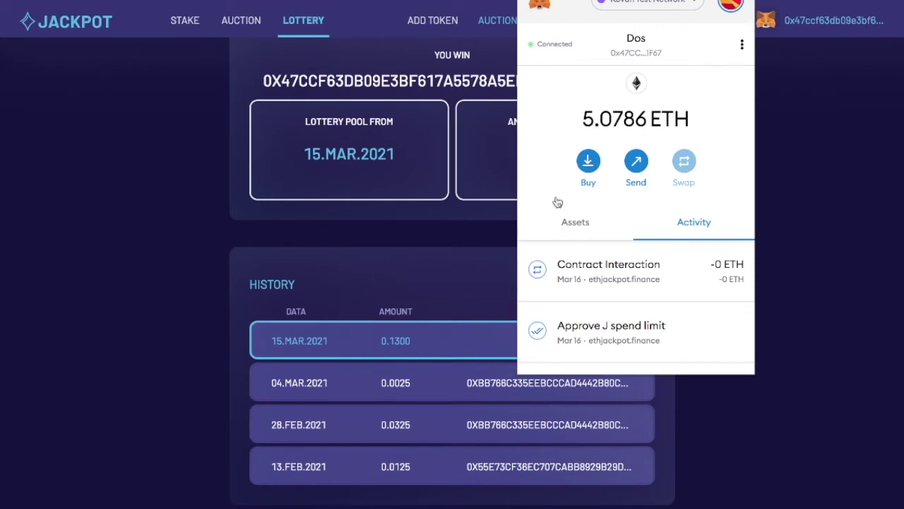
left_click(454, 286)
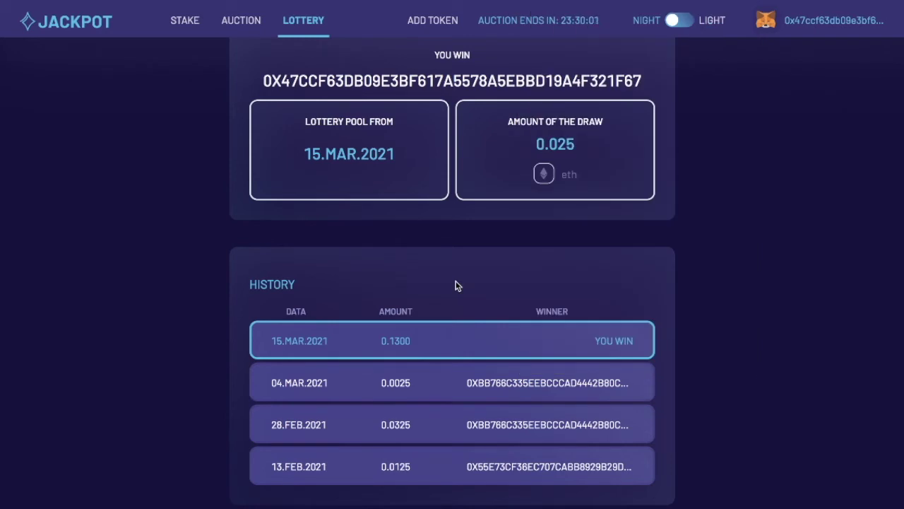
scroll(452, 284, "up", 3)
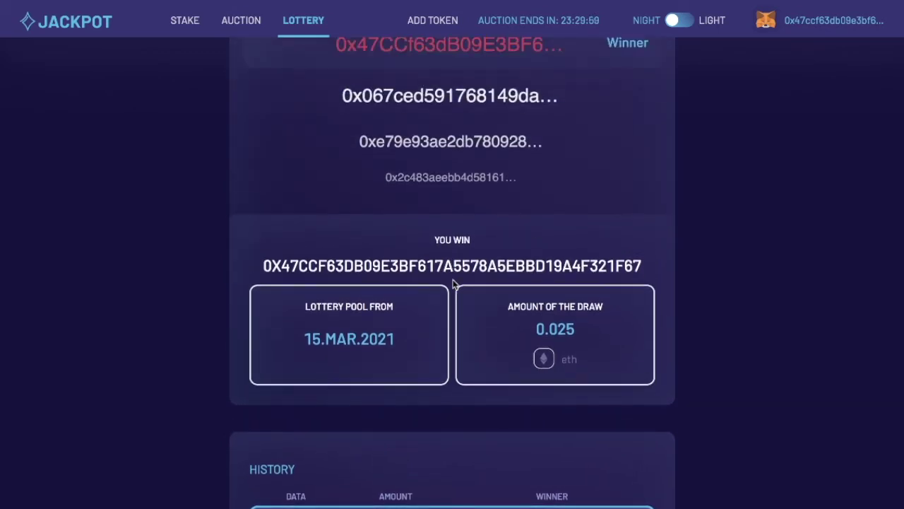
Step: Open bnbjackpot.finance and switch MetaMask from Kovan to BSC-TESTNET
left_click(240, 20)
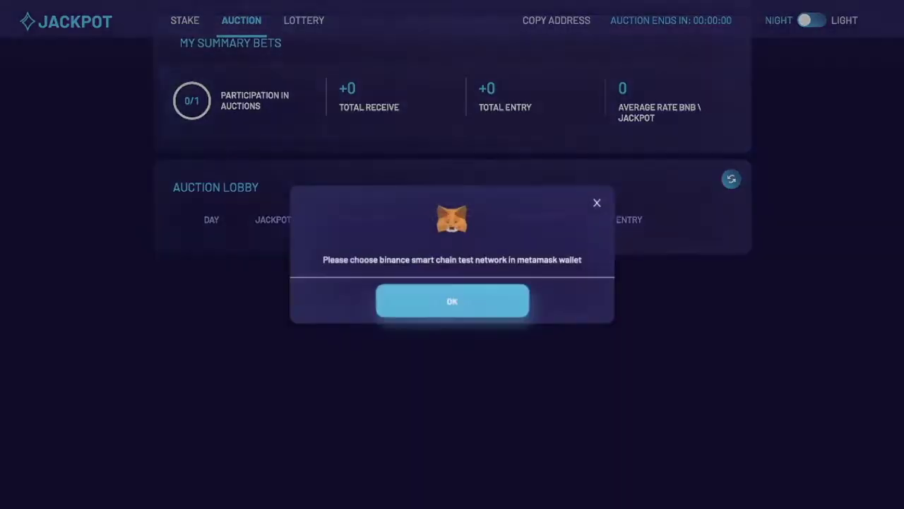
left_click(742, 1)
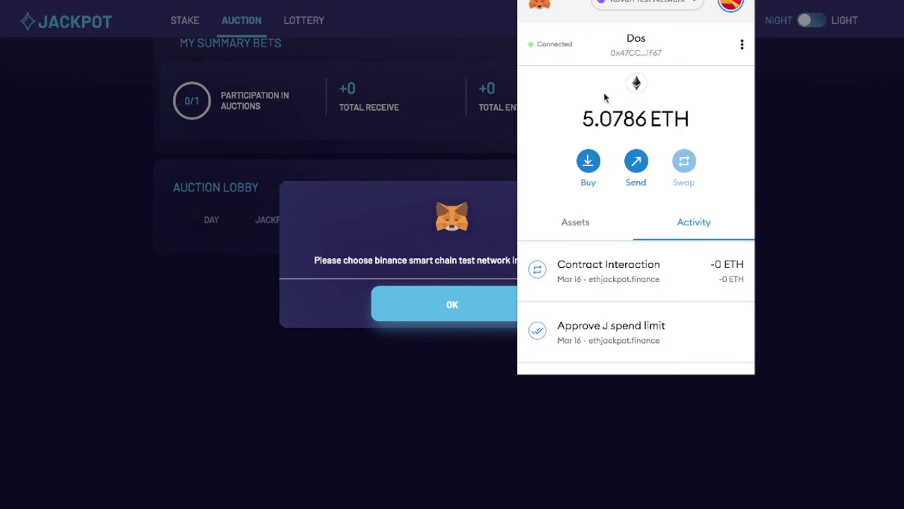
left_click(657, 13)
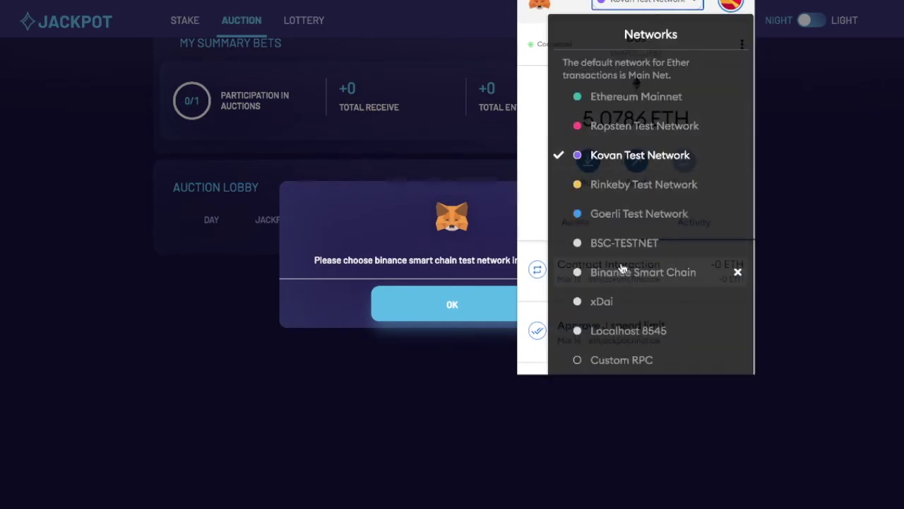
left_click(625, 243)
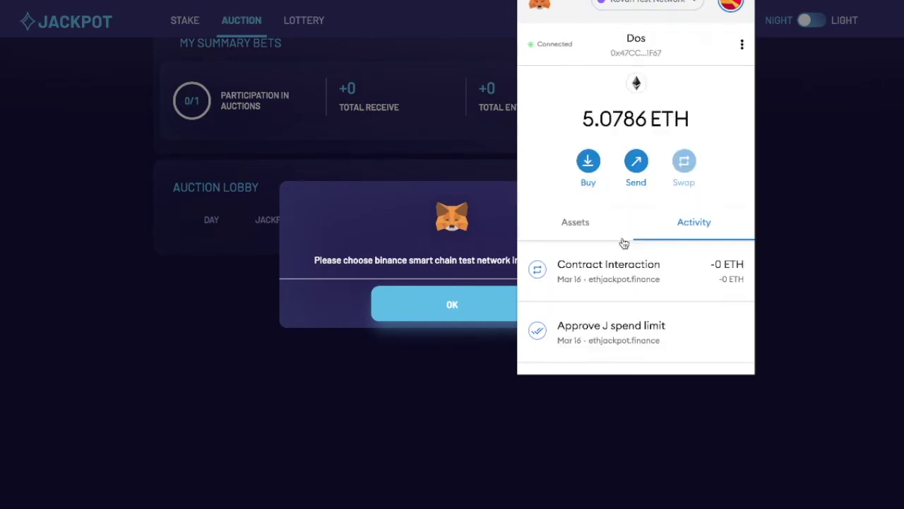
left_click(454, 304)
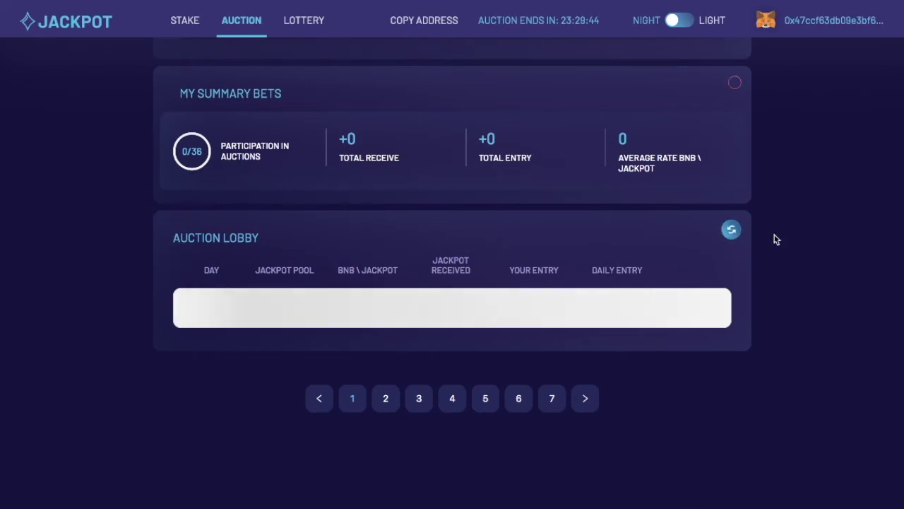
left_click(183, 21)
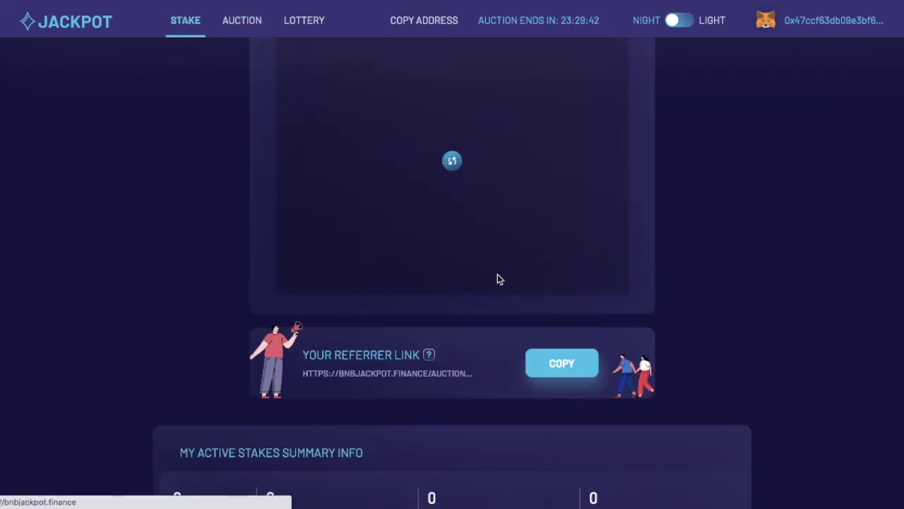
Step: Approve JACKPOT token spending on the BNB Stake page and confirm it in MetaMask
scroll(221, 346, "up", 5)
scroll(224, 339, "up", 2)
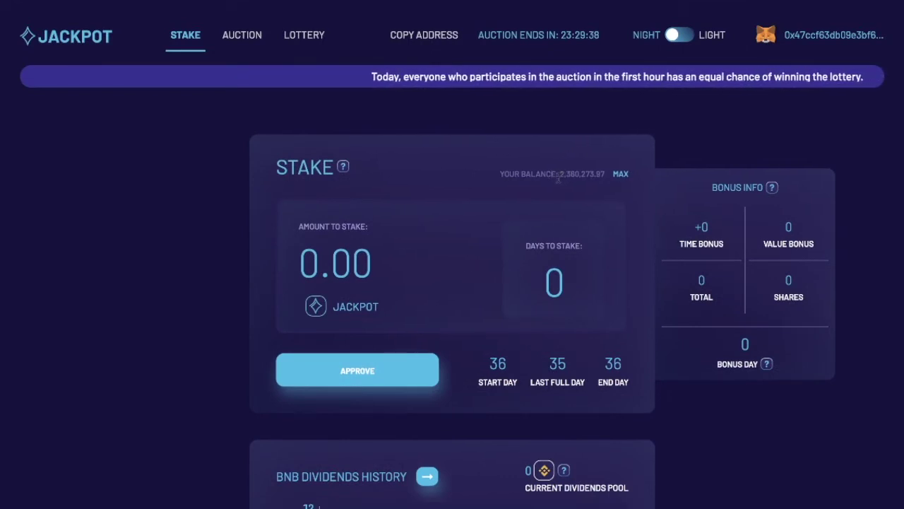
left_click(346, 382)
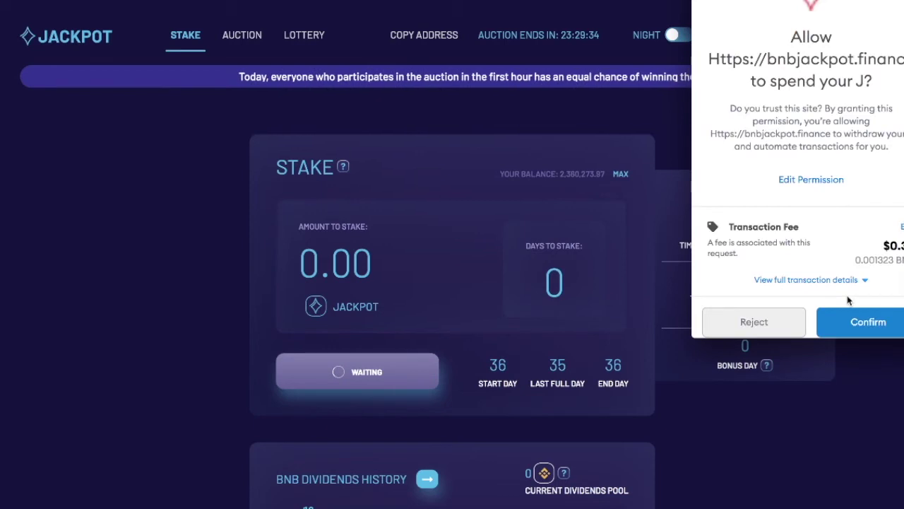
left_click(875, 325)
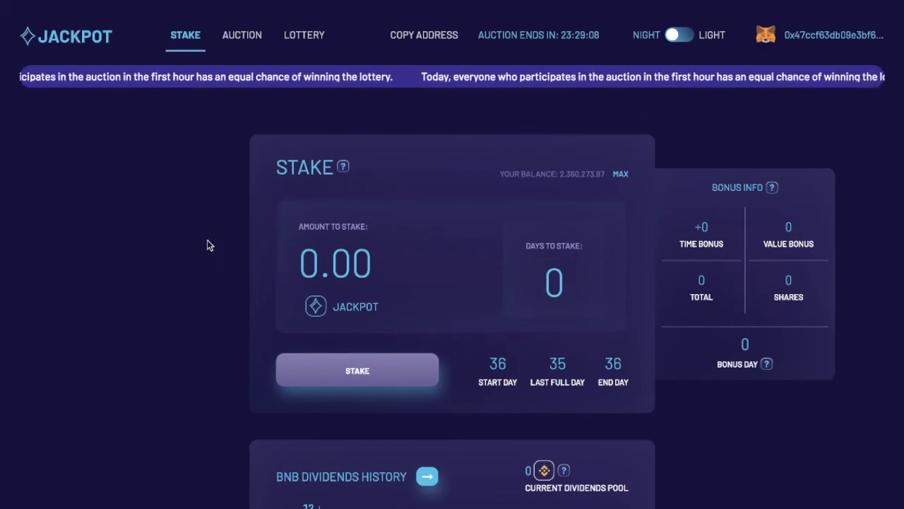
Step: Find the 15.MAR.2021 win of 0.025 BNB in the BNB Lottery History
left_click(302, 37)
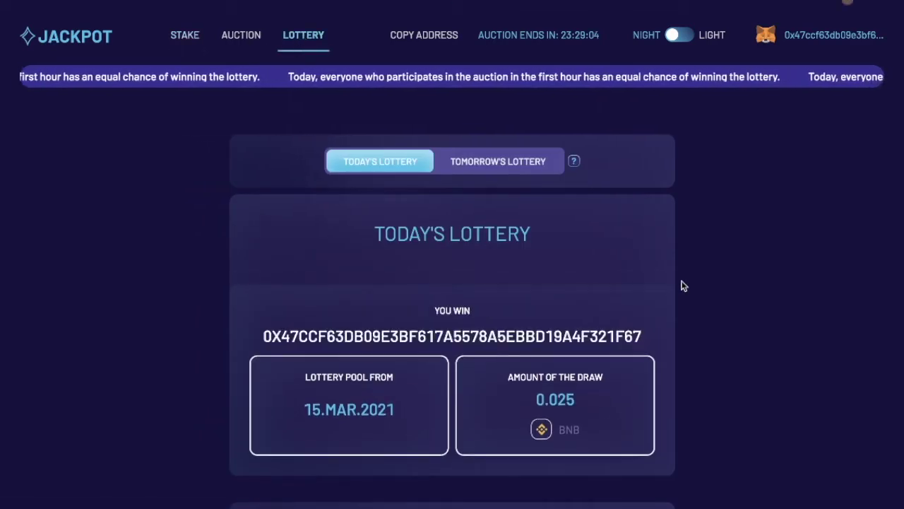
scroll(682, 284, "down", 3)
scroll(713, 330, "up", 3)
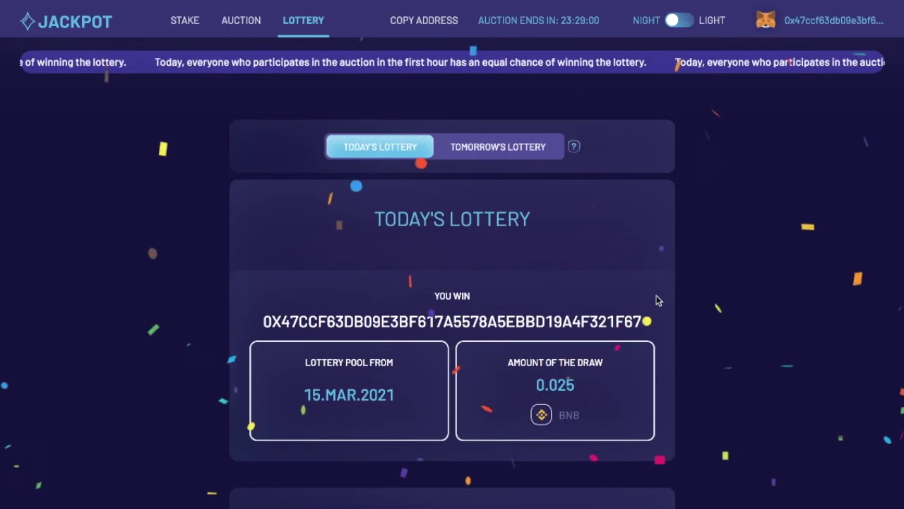
scroll(657, 311, "down", 3)
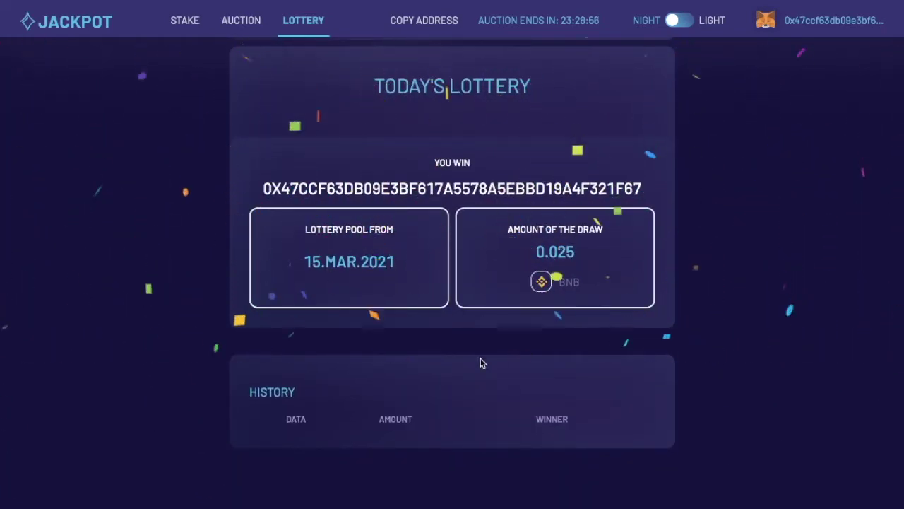
scroll(481, 363, "up", 3)
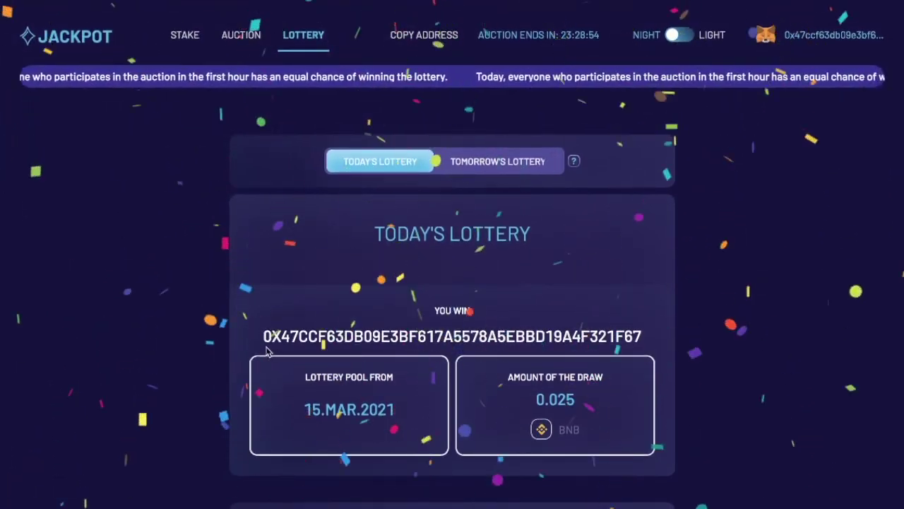
left_click_drag(273, 337, 327, 338)
left_click(432, 321)
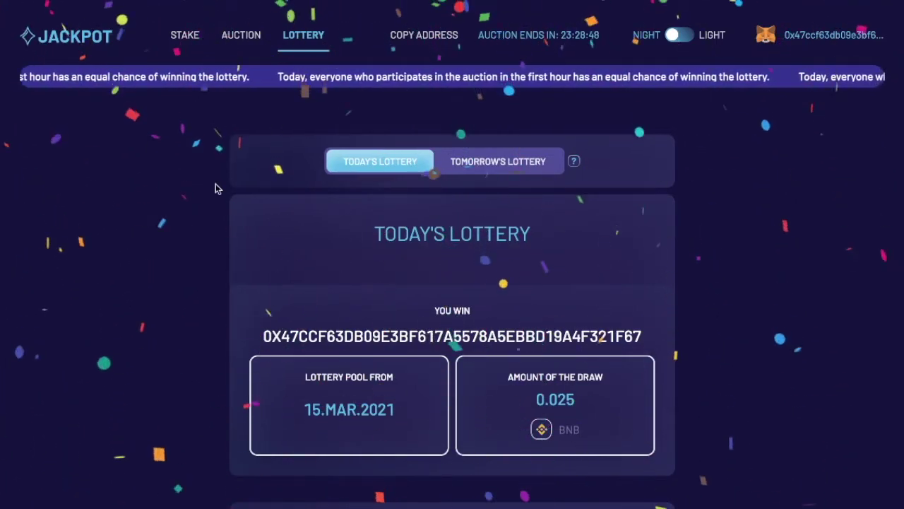
scroll(614, 338, "down", 1)
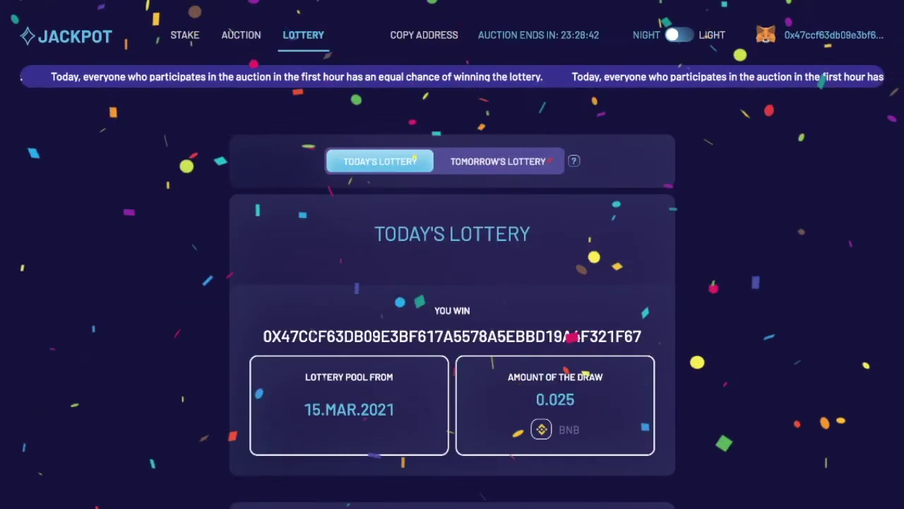
scroll(614, 338, "down", 3)
scroll(685, 338, "down", 1)
scroll(685, 338, "down", 1)
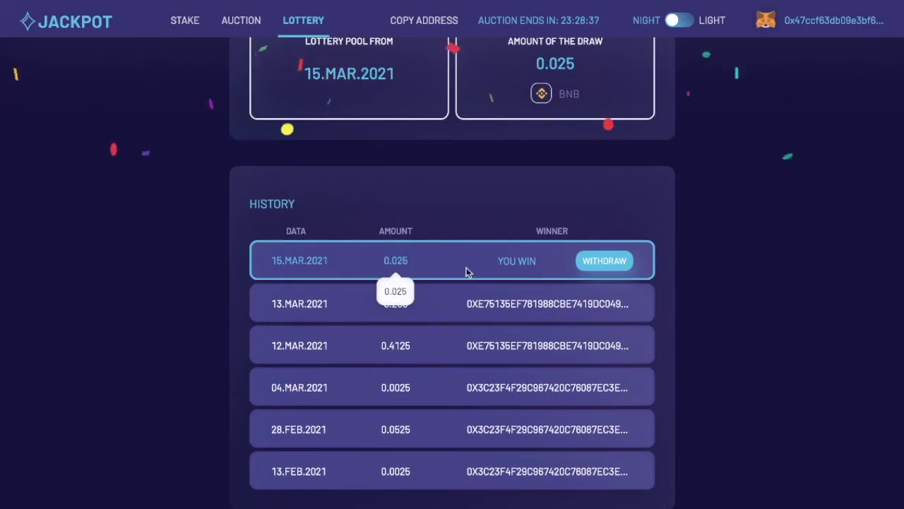
Step: Withdraw the 0.025 BNB 15.MAR.2021 lottery win, bringing the wallet to 5.2632 BNB
left_click(612, 262)
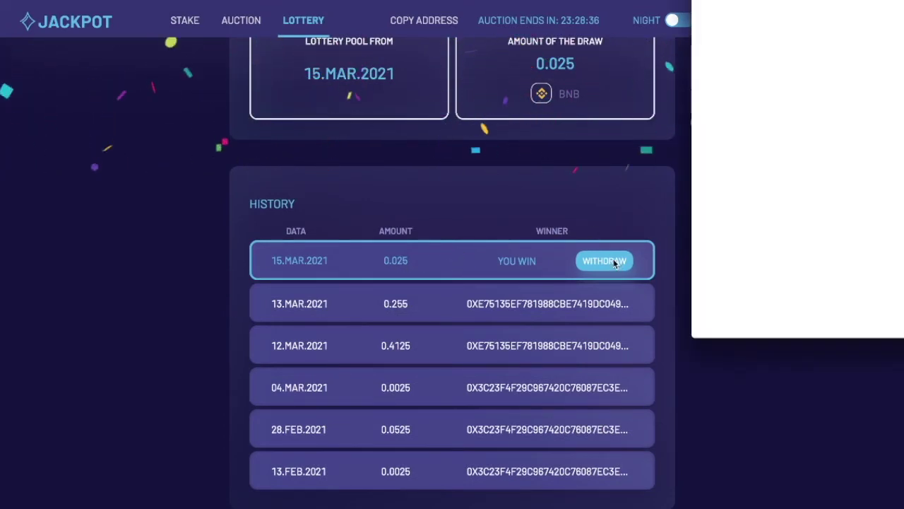
left_click(860, 316)
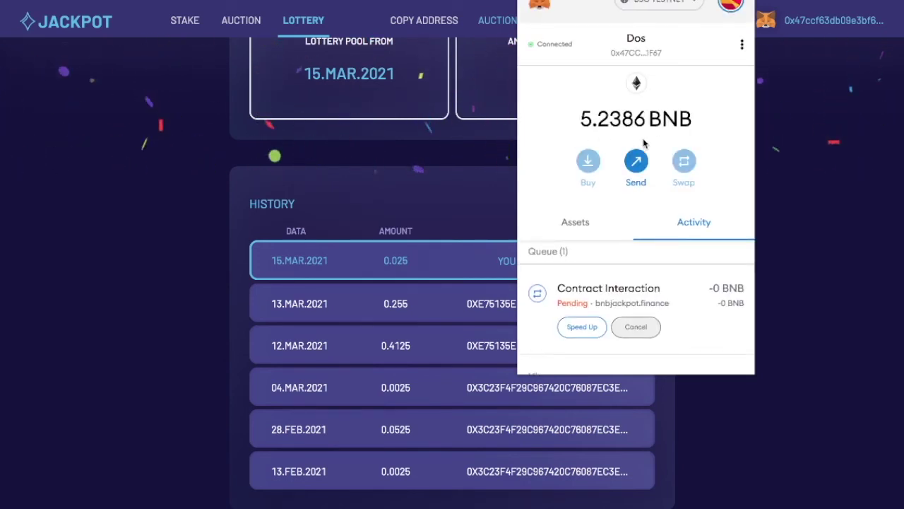
mouse_move(635, 119)
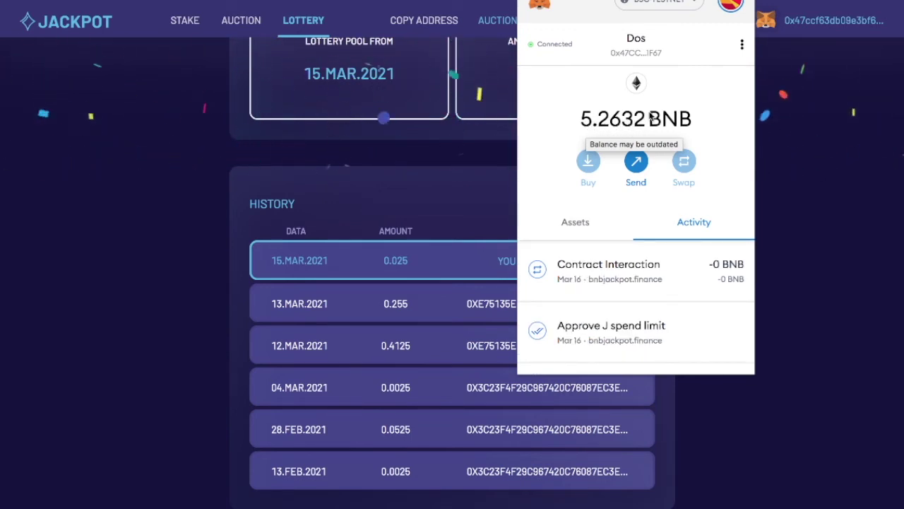
left_click(326, 166)
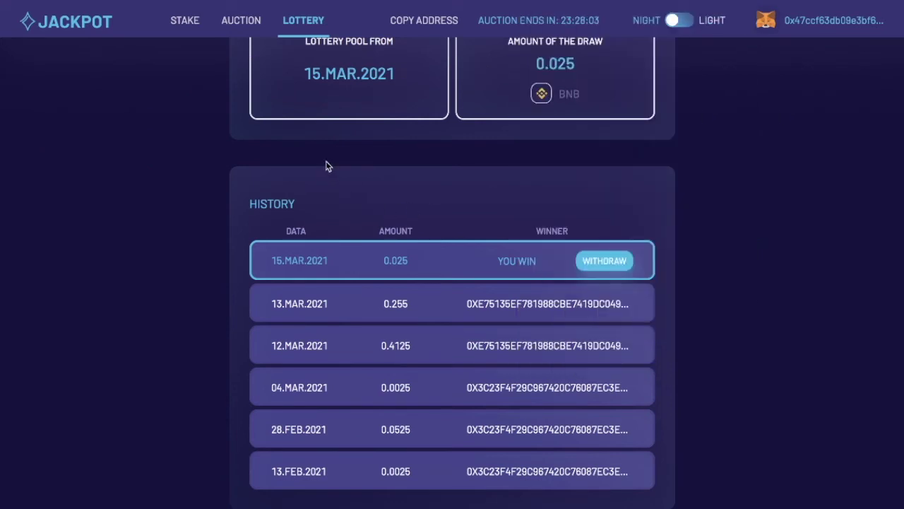
Step: Fill the BNB stake amount with the full 2,360,273.97 JACKPOT balance
scroll(326, 166, "up", 3)
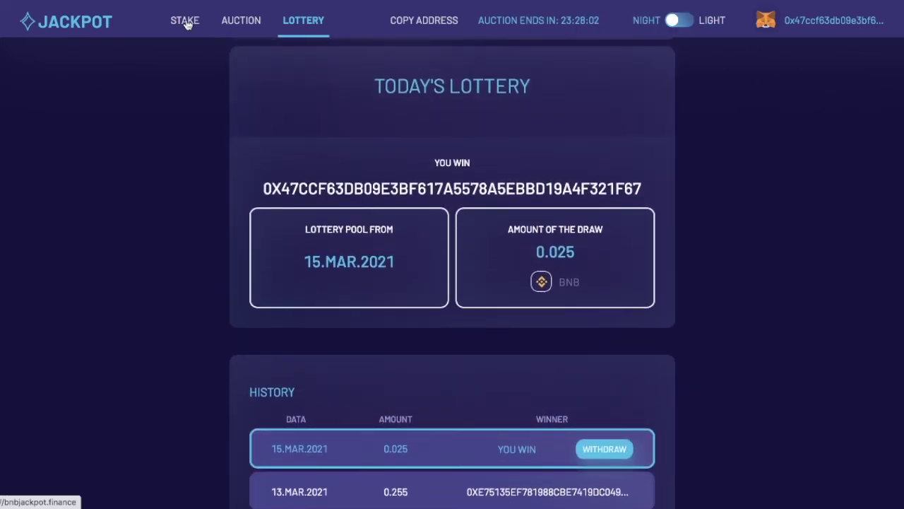
left_click(188, 24)
scroll(257, 263, "up", 3)
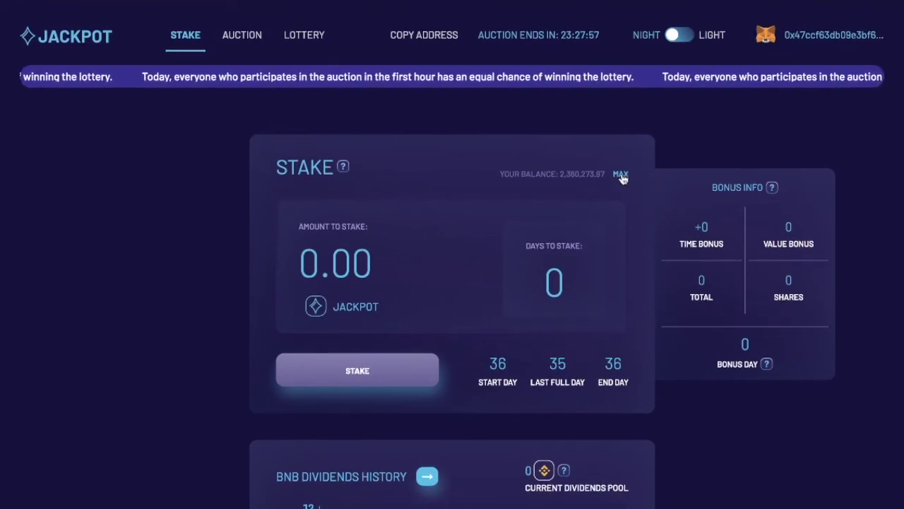
left_click(620, 174)
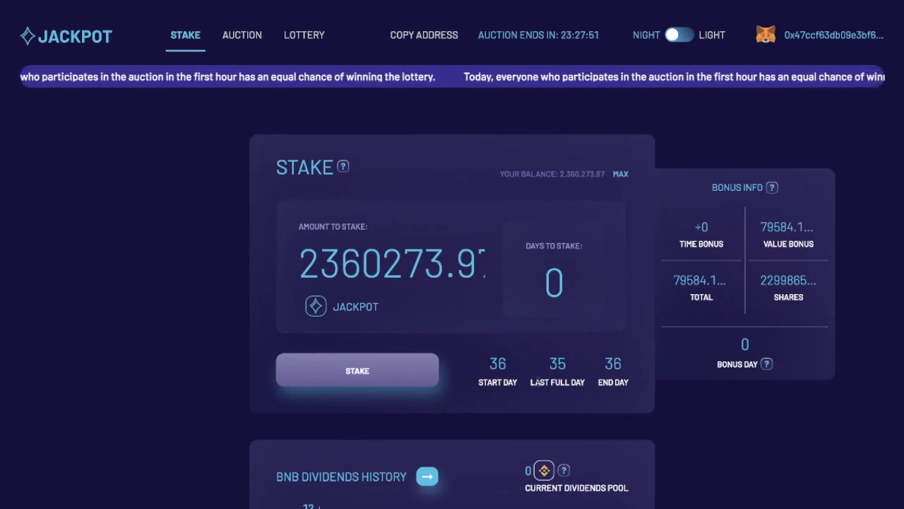
Step: Glance at the Auction page, then return and re-enter the full balance as stake amount
scroll(569, 378, "down", 3)
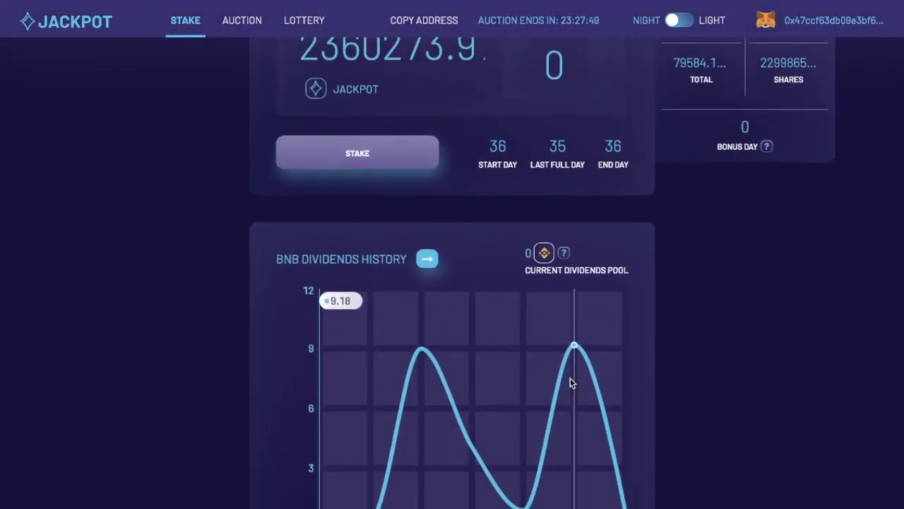
scroll(572, 381, "down", 3)
scroll(573, 382, "up", 3)
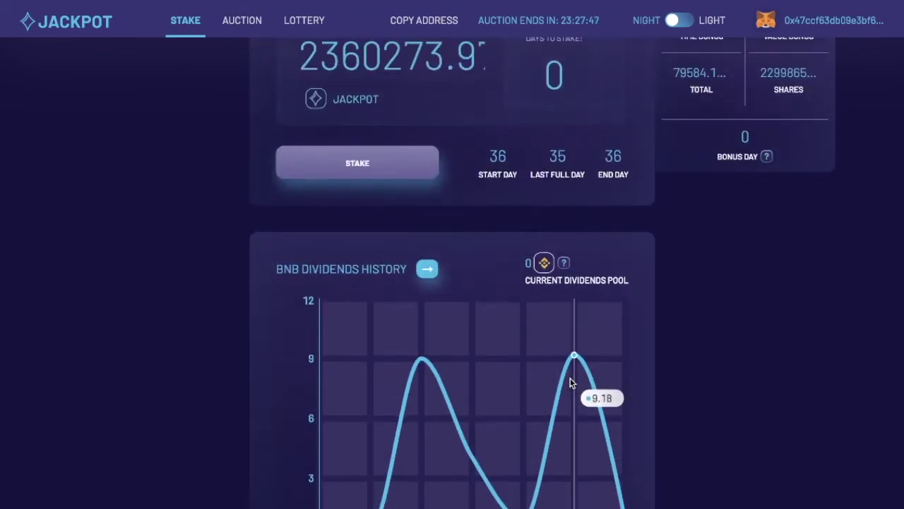
left_click(422, 270)
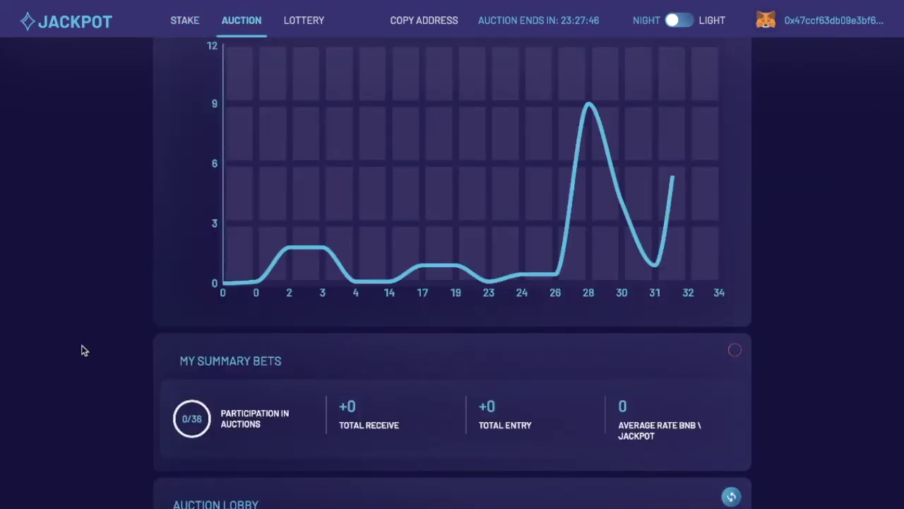
scroll(172, 297, "up", 3)
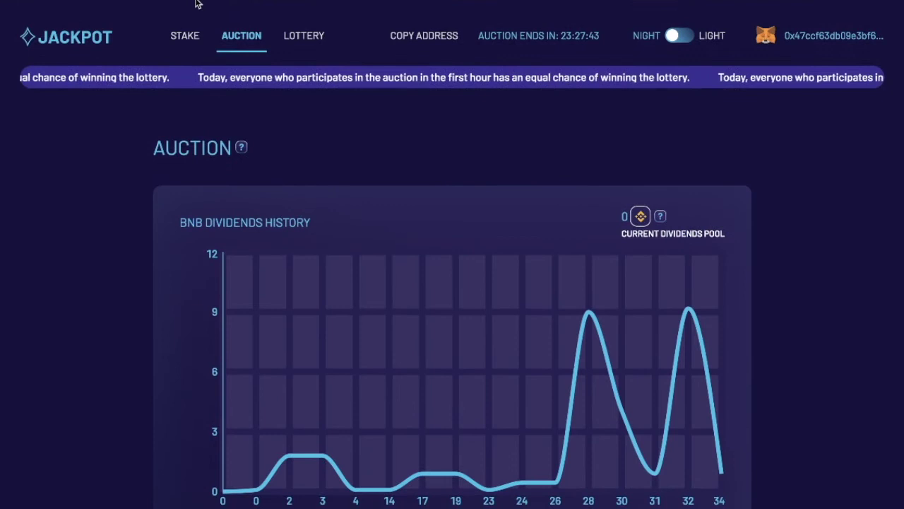
left_click(186, 41)
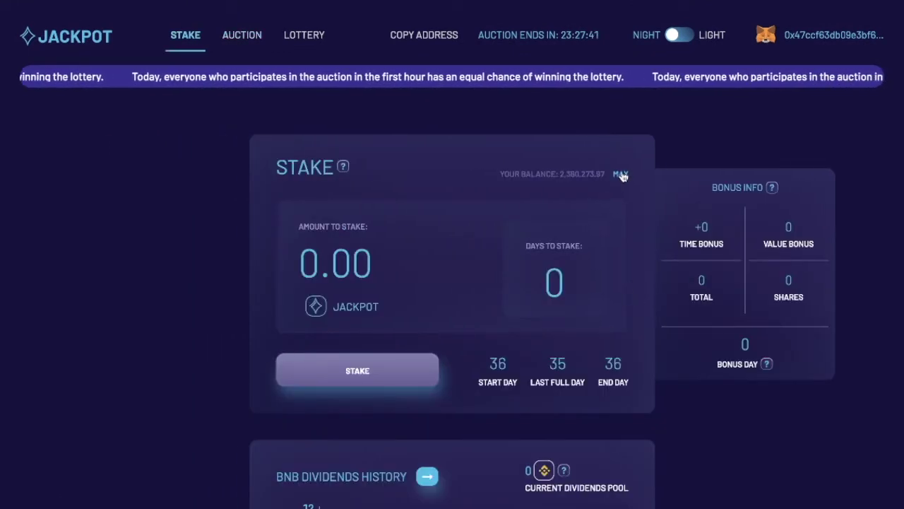
left_click(621, 174)
left_click(554, 282)
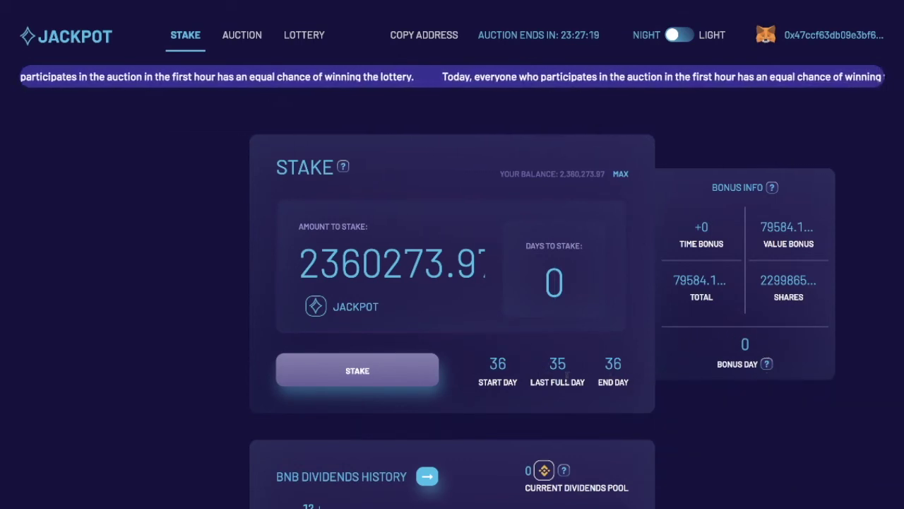
mouse_move(771, 188)
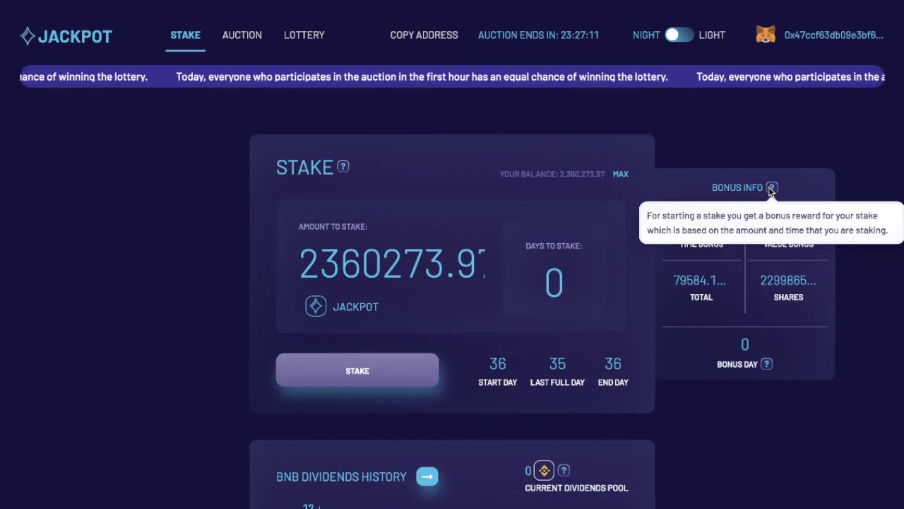
Step: Stake the full balance for 180 days, capped down from 365, and submit it
type("365")
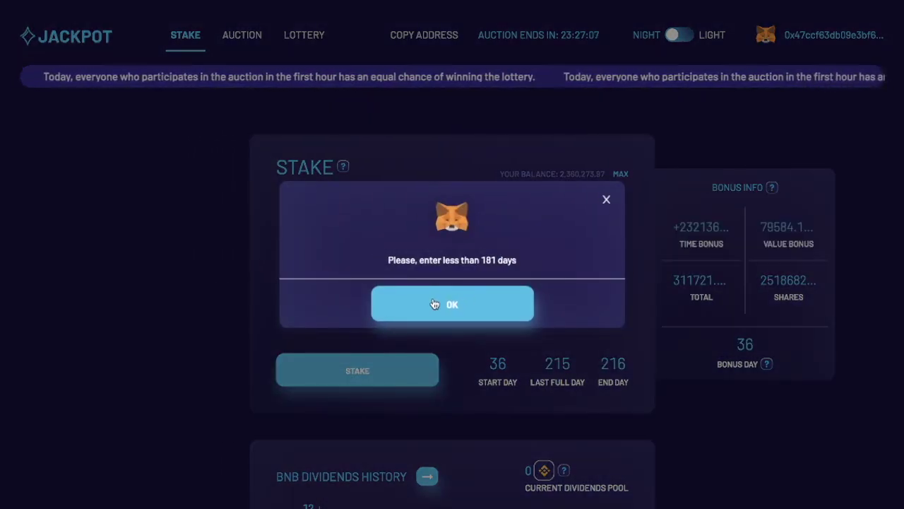
left_click(435, 304)
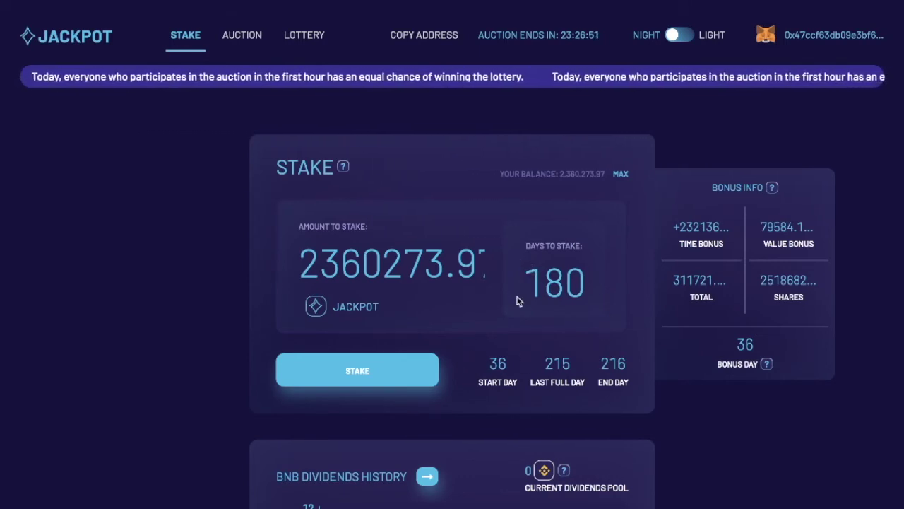
left_click_drag(295, 272, 449, 267)
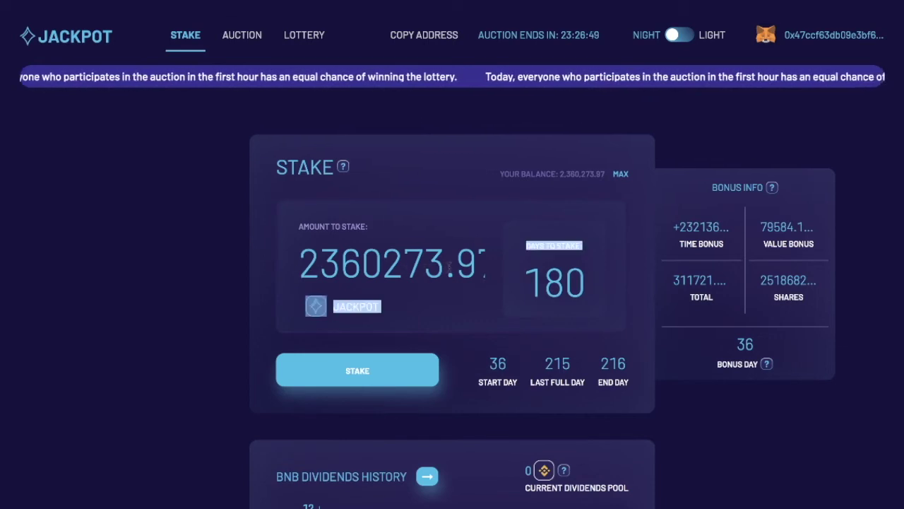
left_click_drag(319, 266, 381, 262)
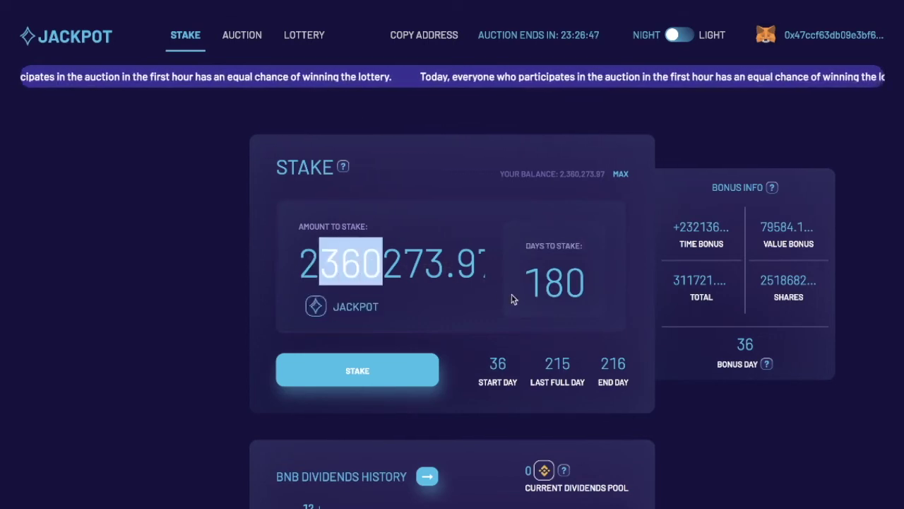
left_click(542, 283)
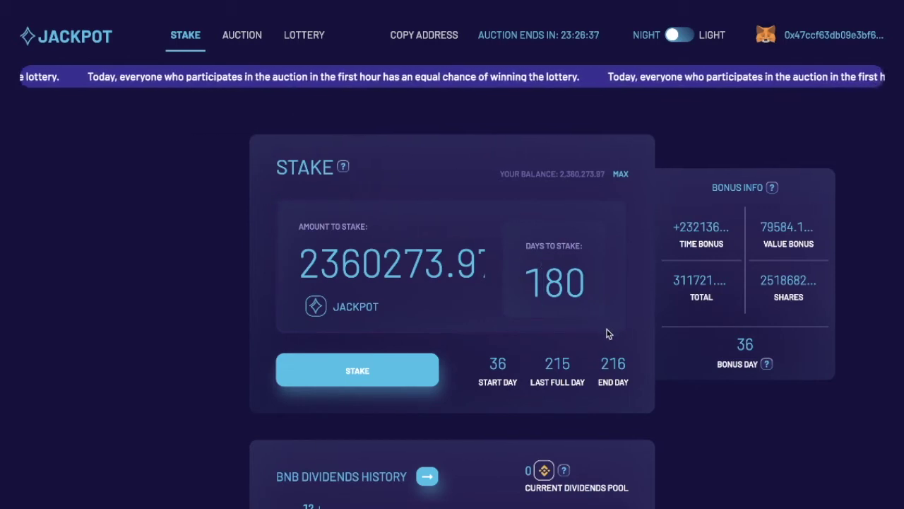
left_click(349, 376)
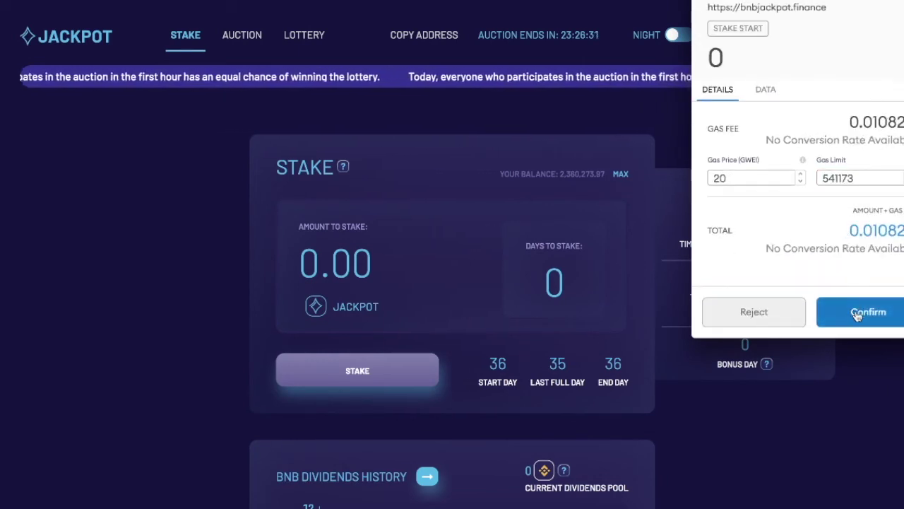
Step: Approve the 180-day BNB stake in MetaMask and bring the still-empty My Active Stakes list into view
left_click(860, 312)
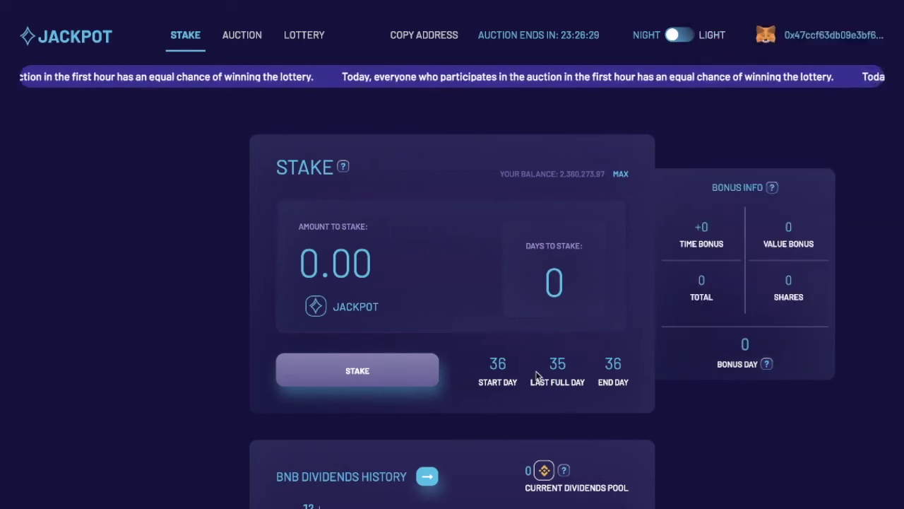
scroll(701, 446, "down", 5)
scroll(700, 458, "down", 5)
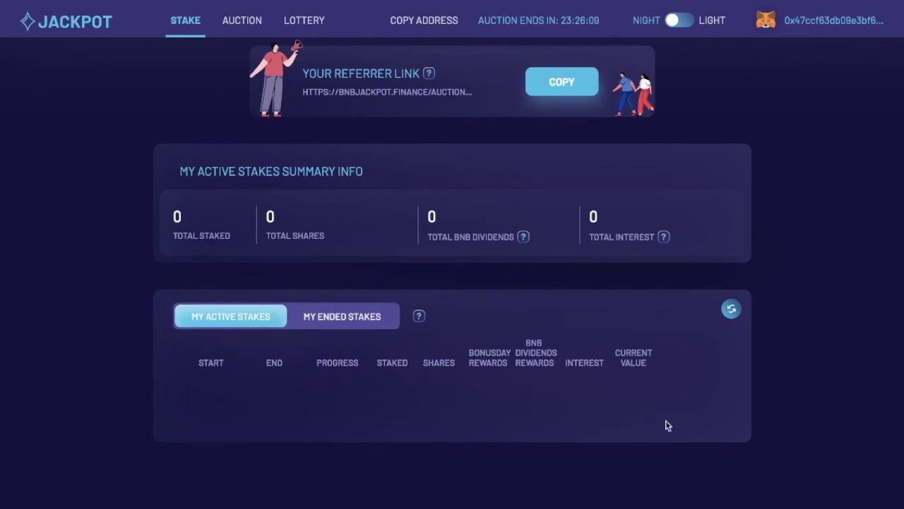
Step: Refresh My Active Stakes to show the 17.MAR–13.SEP.2021 stake with 6,724,839.83 shares
scroll(802, 244, "up", 10)
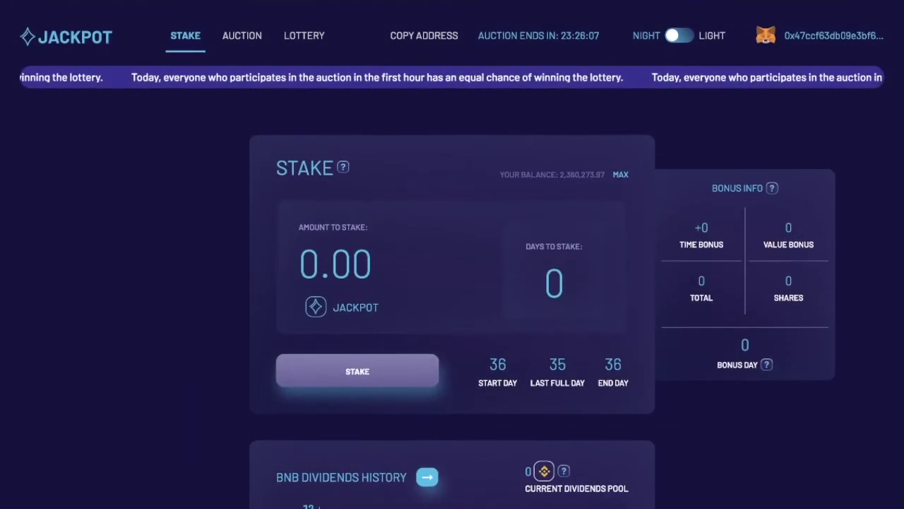
scroll(626, 239, "down", 10)
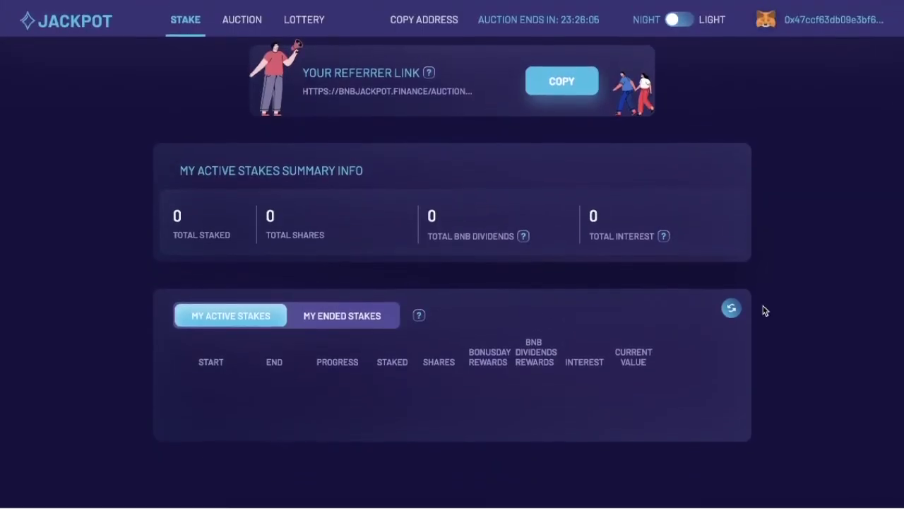
left_click(731, 310)
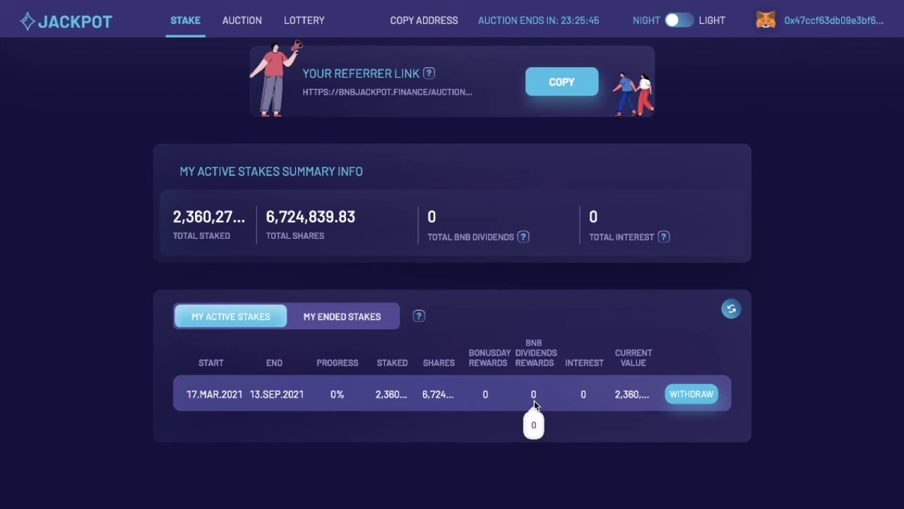
left_click_drag(560, 20, 600, 19)
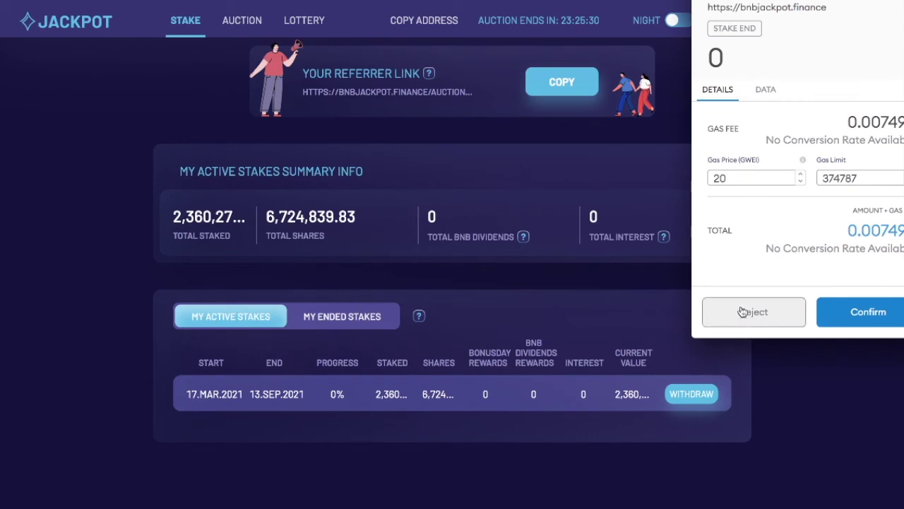
Step: Reject ending the stake early, recheck the stakes lists, and switch MetaMask to the ETH network
left_click(743, 313)
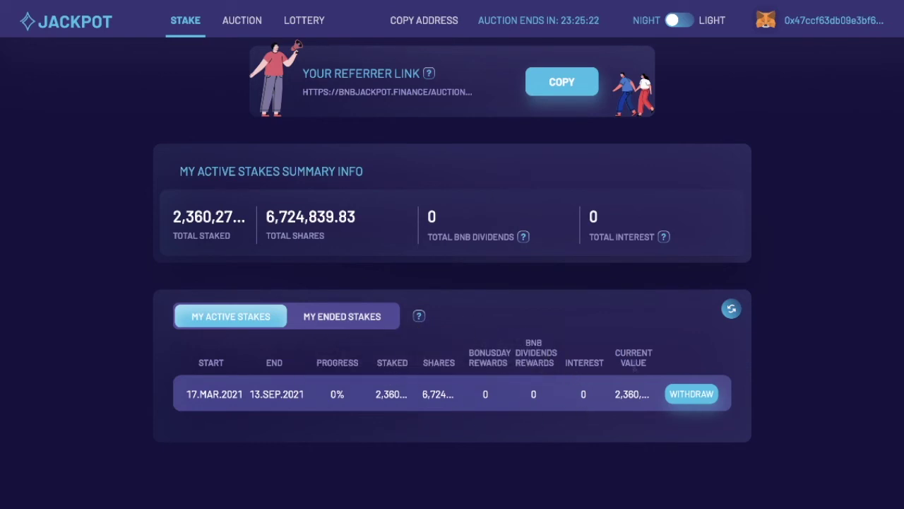
left_click(342, 320)
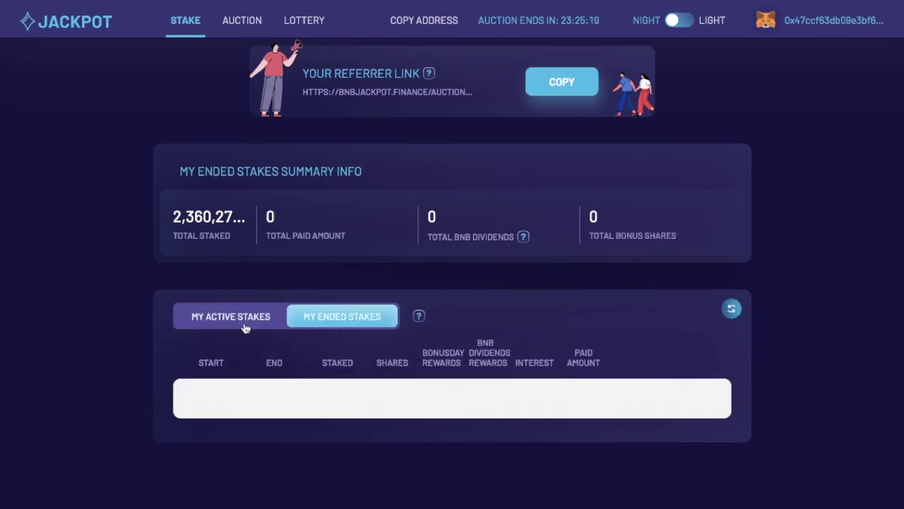
left_click(229, 320)
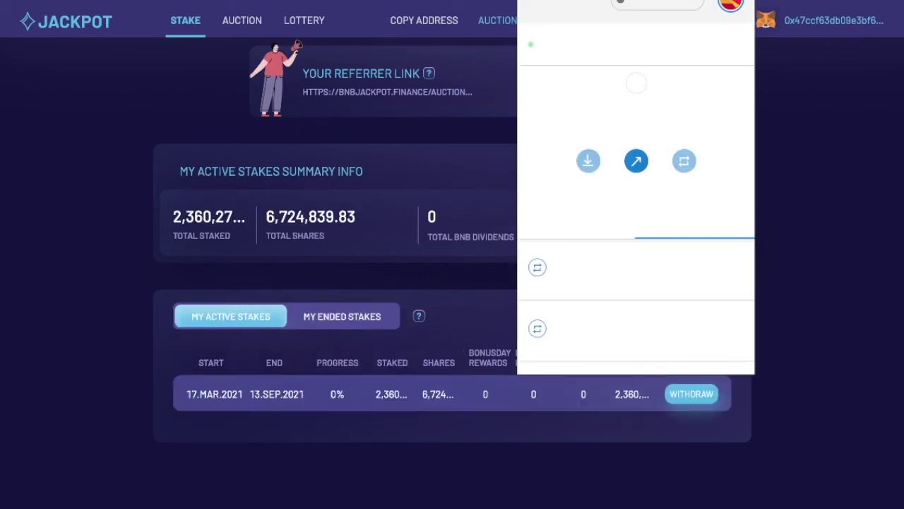
left_click(659, 3)
left_click(643, 138)
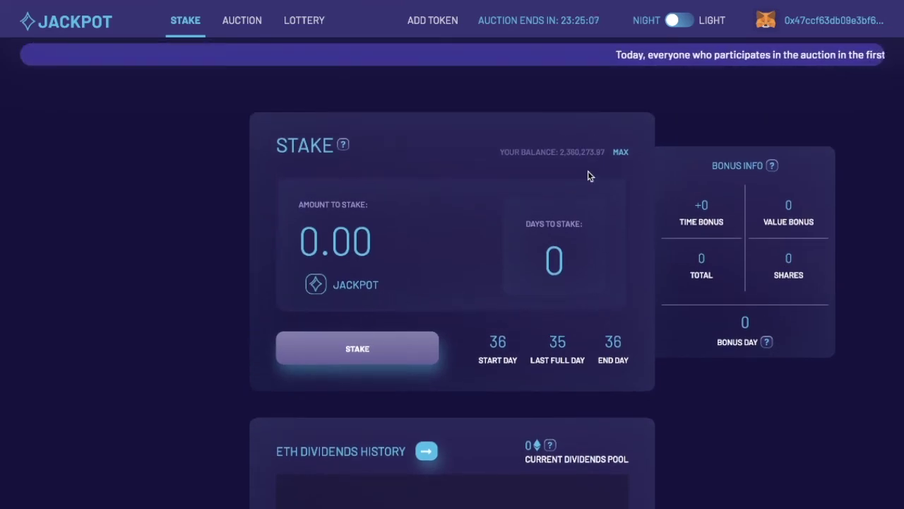
Step: Stake the full 2,360,273.97 JACKPOT balance for 180 days and confirm it in MetaMask
left_click(619, 154)
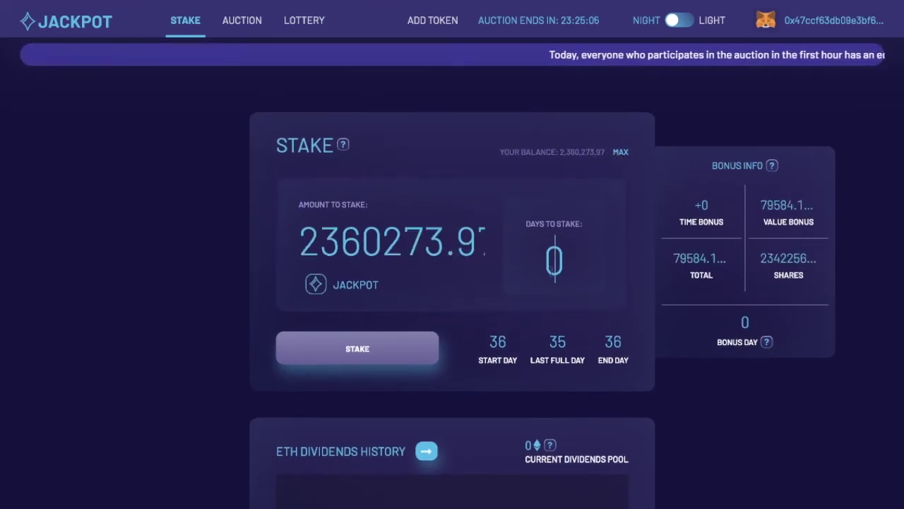
type("180")
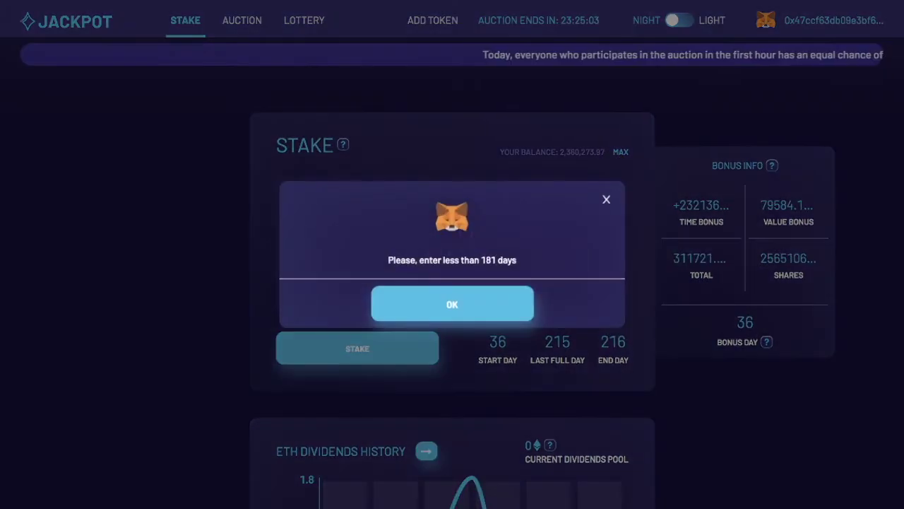
left_click(446, 313)
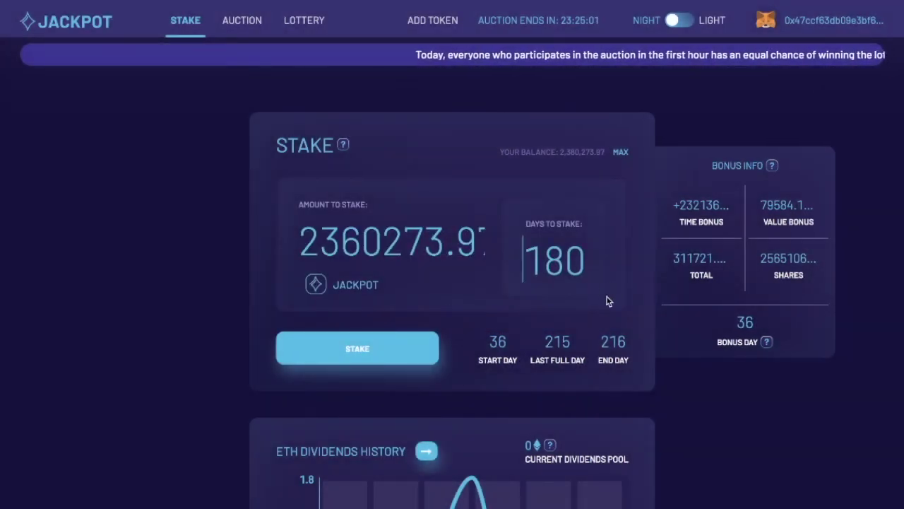
left_click(378, 351)
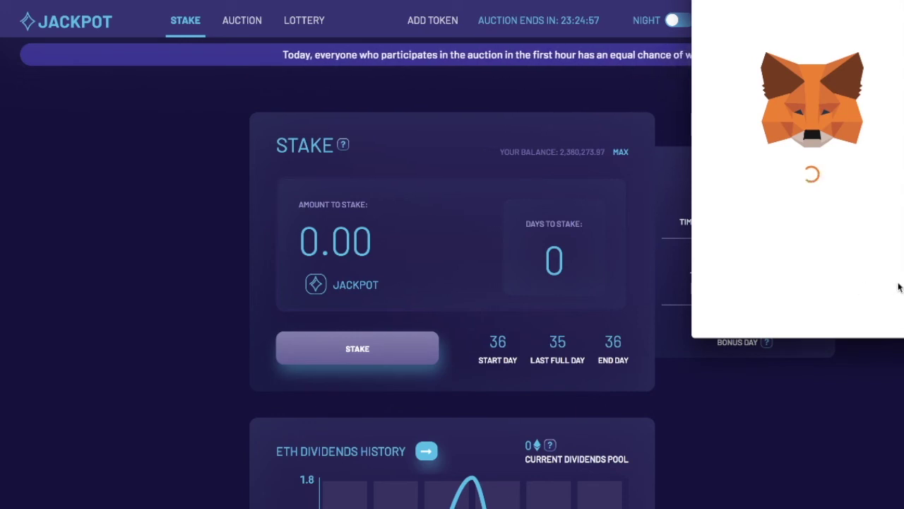
left_click(855, 315)
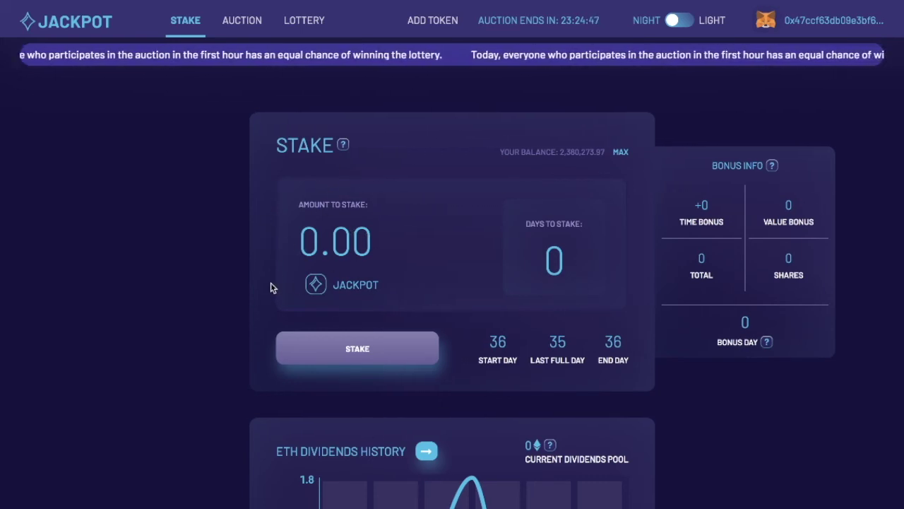
scroll(258, 340, "down", 3)
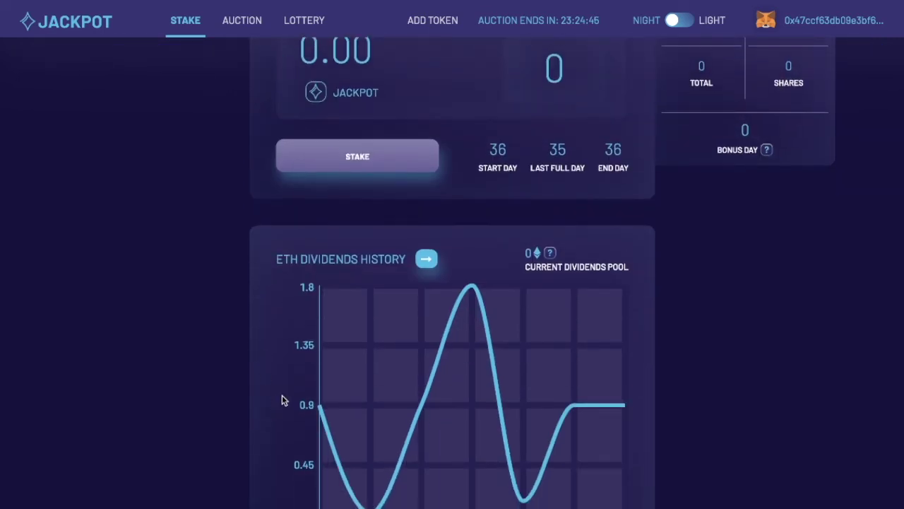
scroll(263, 360, "up", 1)
scroll(262, 361, "up", 3)
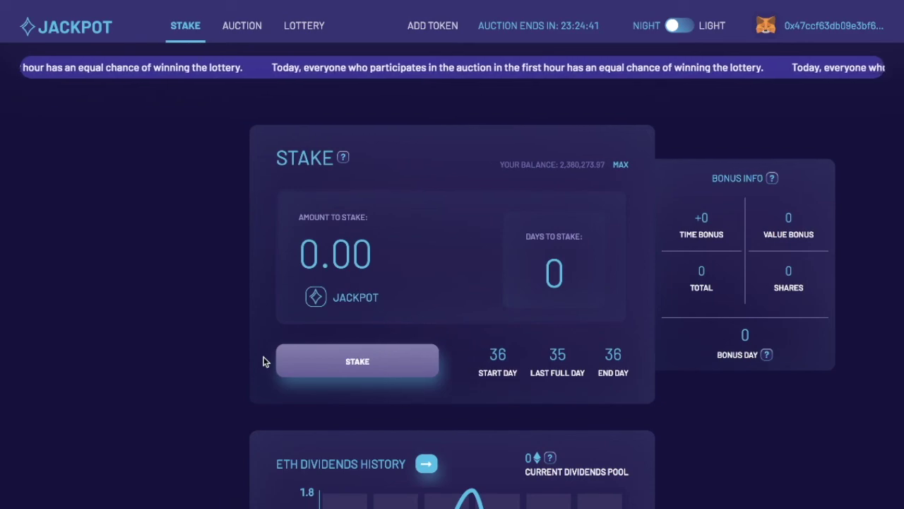
scroll(262, 360, "down", 2)
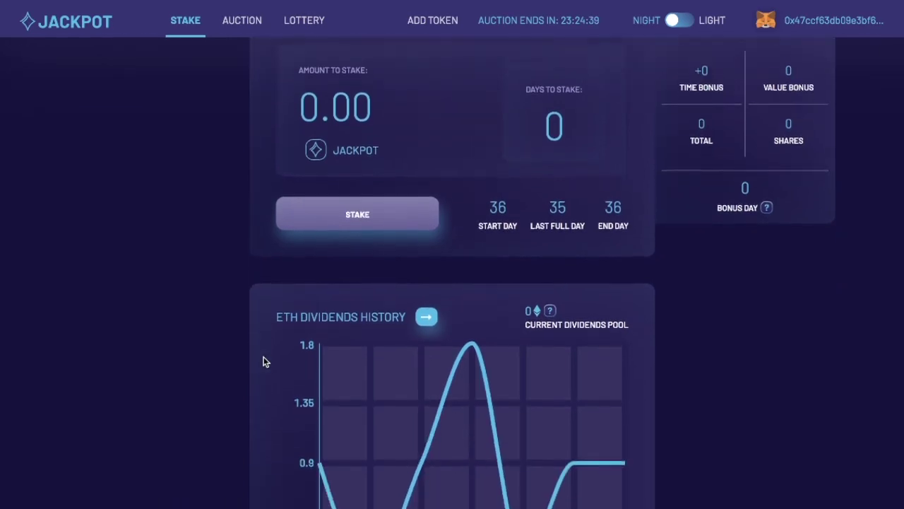
scroll(262, 360, "up", 3)
scroll(262, 368, "down", 7)
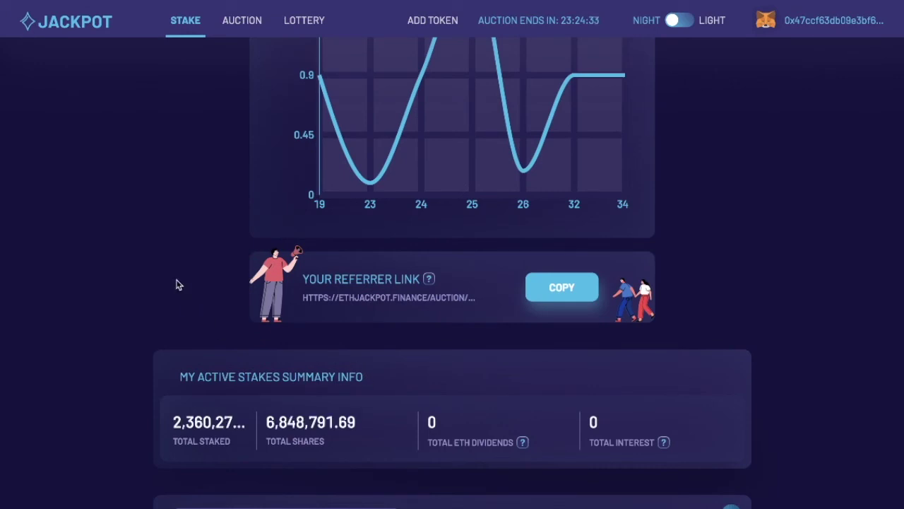
scroll(178, 284, "down", 3)
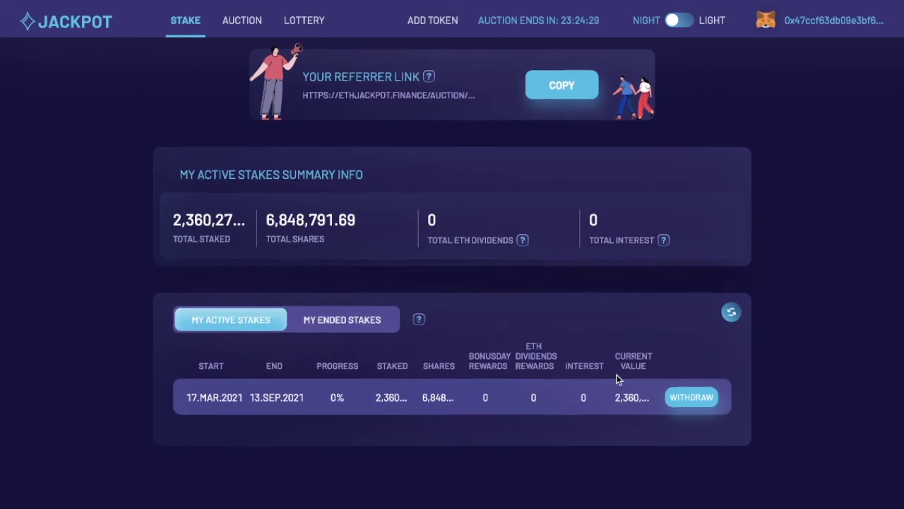
scroll(616, 379, "up", 10)
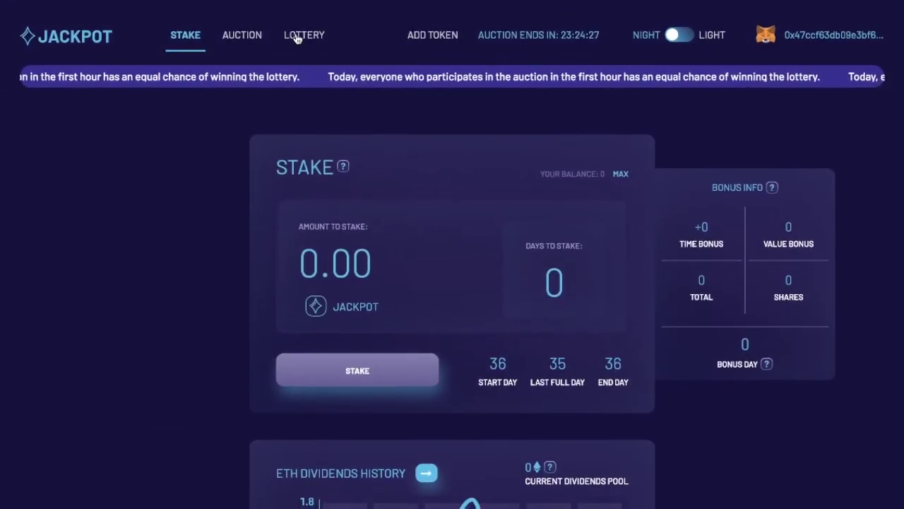
Step: Enter today's 16.MAR.2021 ETH auction with 1 ETH and confirm the transaction in MetaMask
left_click(244, 36)
scroll(819, 342, "down", 6)
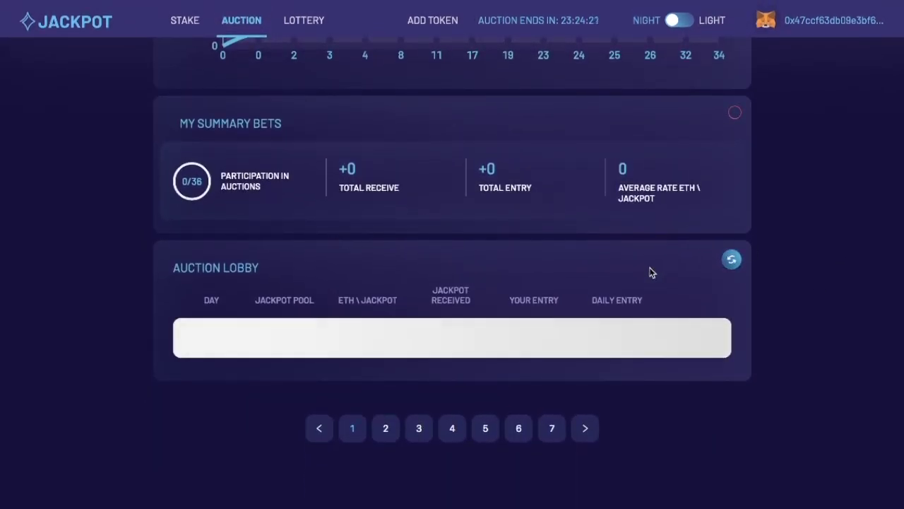
left_click(696, 339)
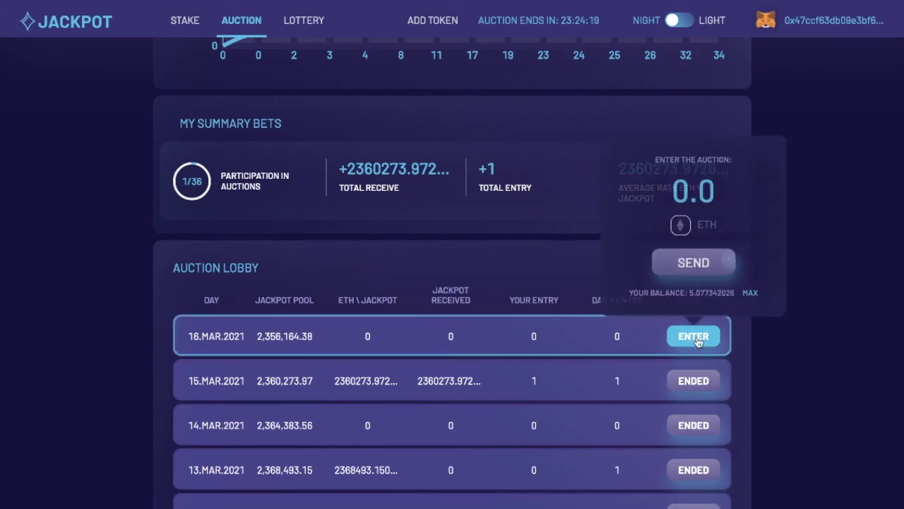
type("1")
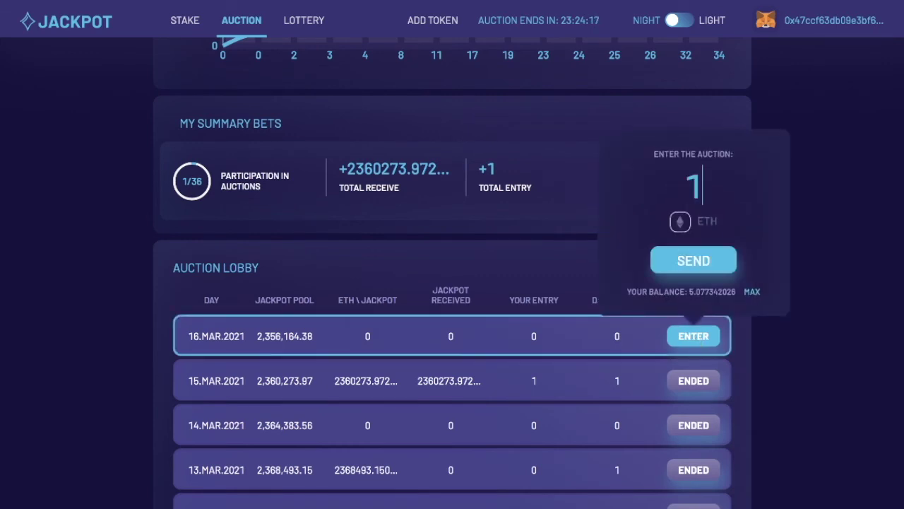
left_click(695, 256)
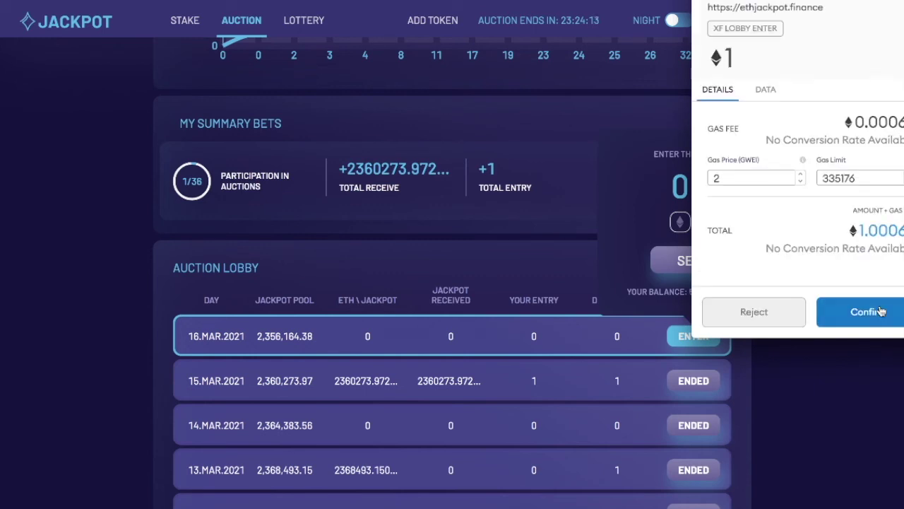
left_click(881, 325)
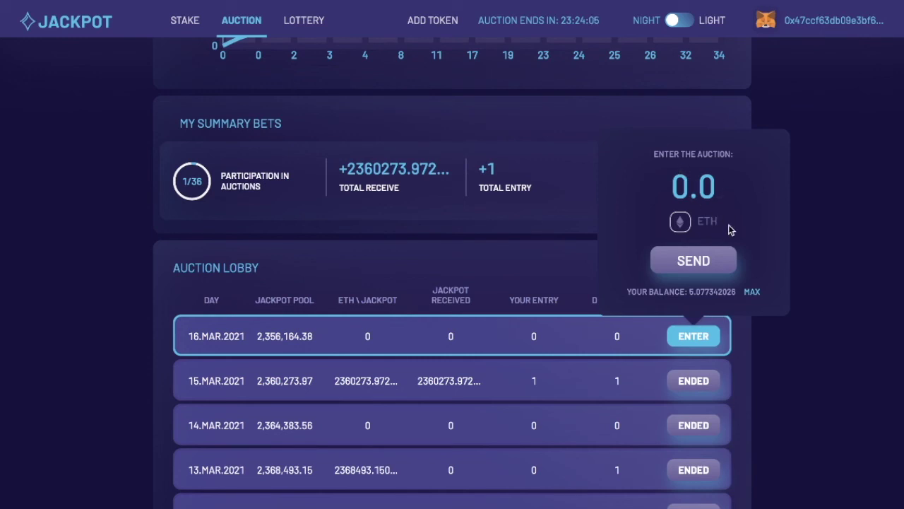
scroll(863, 340, "up", 6)
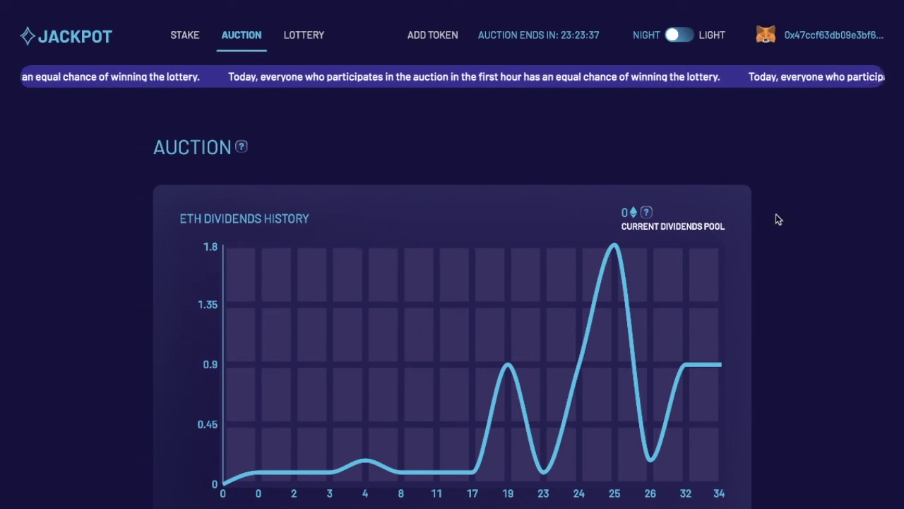
Step: Verify the 1 ETH entry in the Auction Lobby, now at 2/36 participation, then open MetaMask
scroll(776, 214, "down", 8)
scroll(810, 160, "down", 1)
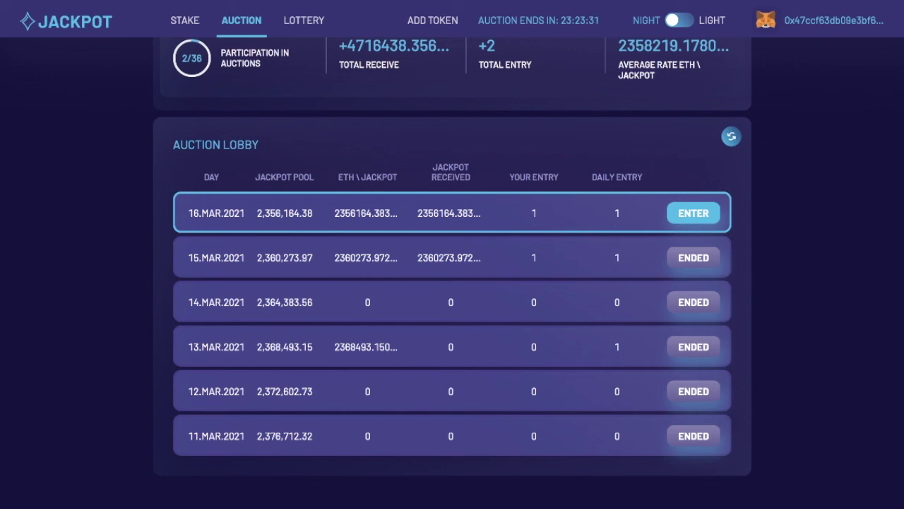
left_click(693, 213)
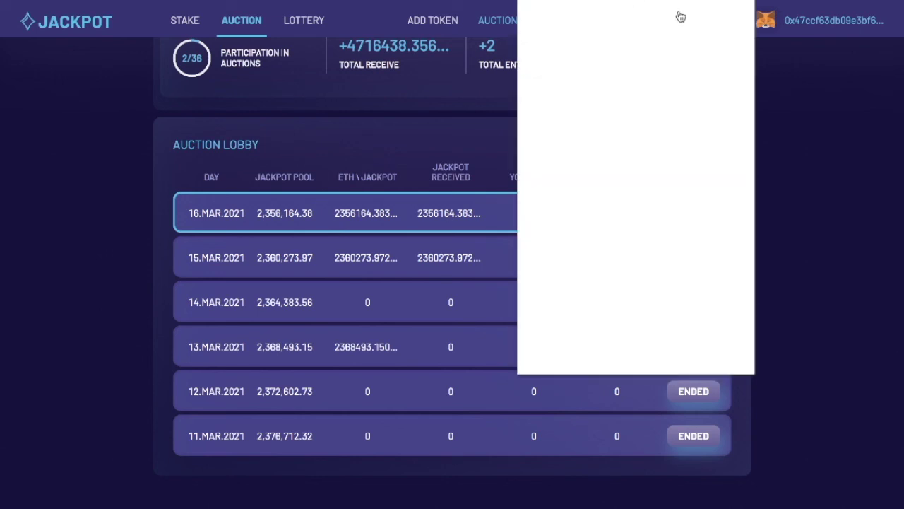
Step: Switch MetaMask back to BNB and view the BNB Auction lobby for 16.MAR.2021
left_click(653, 6)
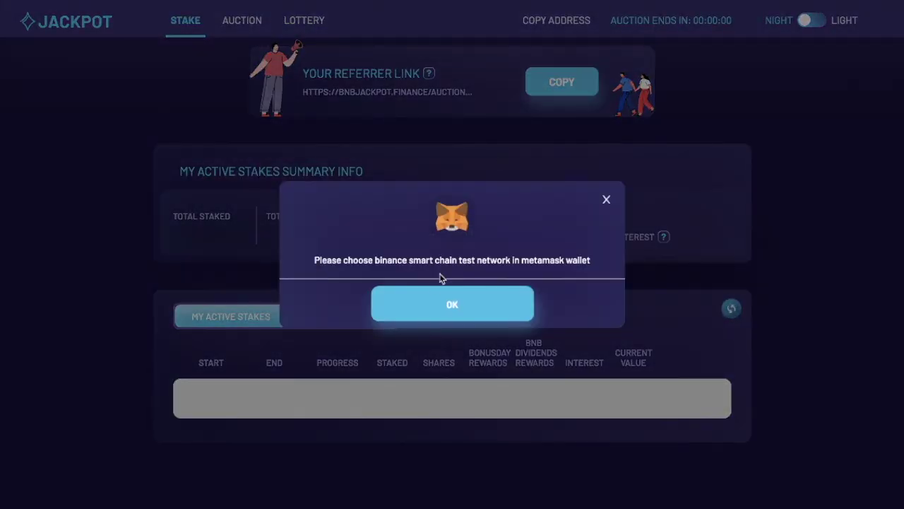
left_click(452, 303)
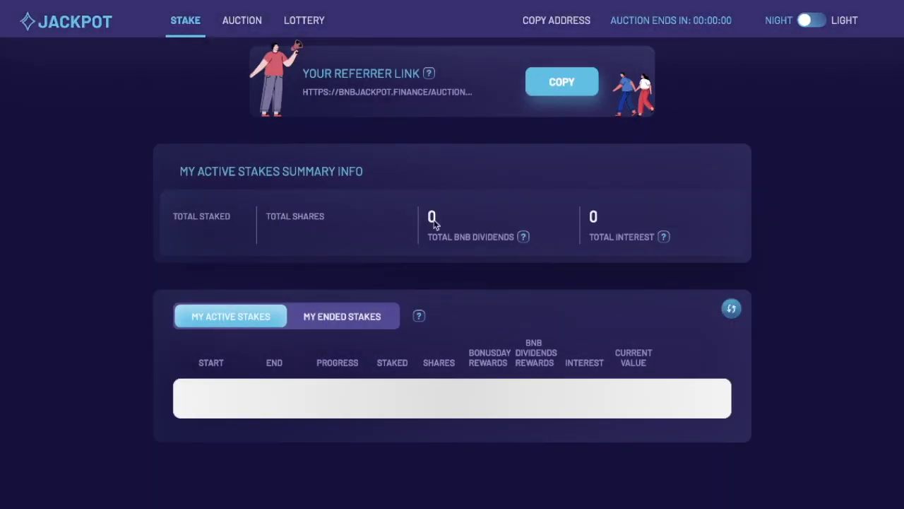
scroll(426, 281, "up", 5)
scroll(426, 279, "up", 3)
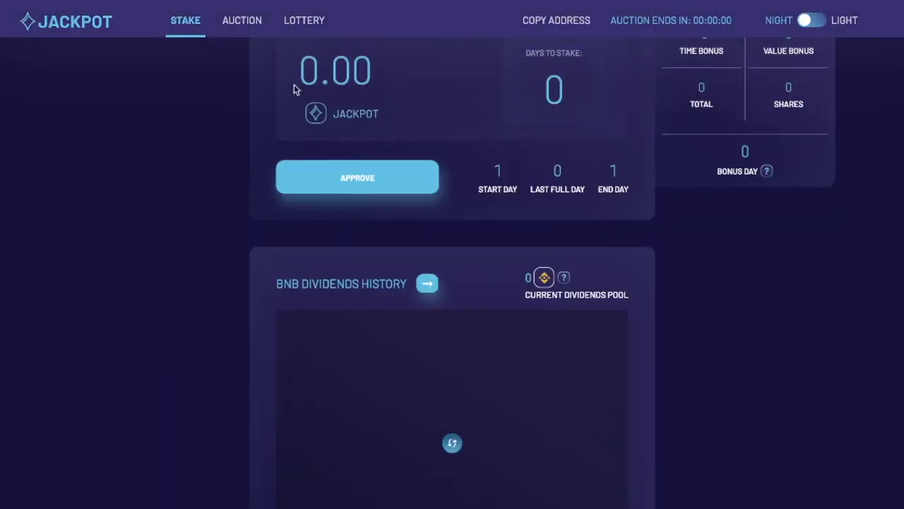
left_click(238, 24)
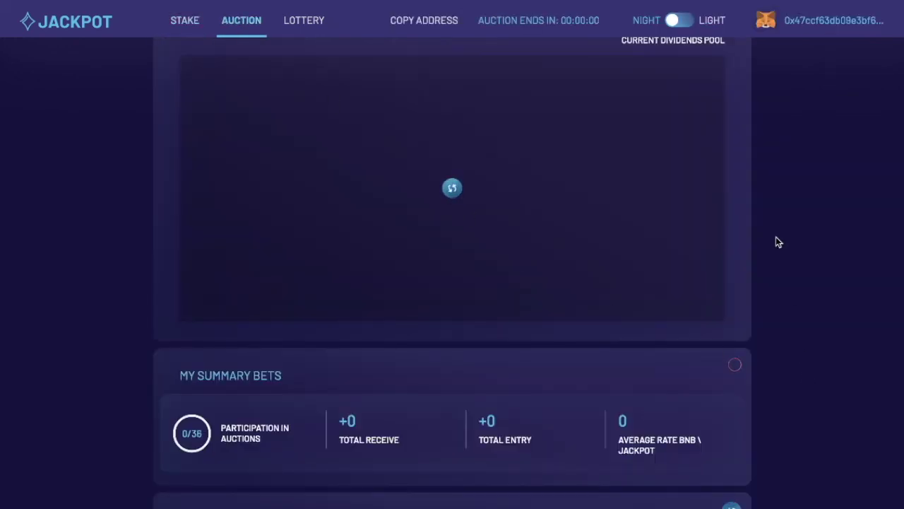
scroll(775, 242, "up", 3)
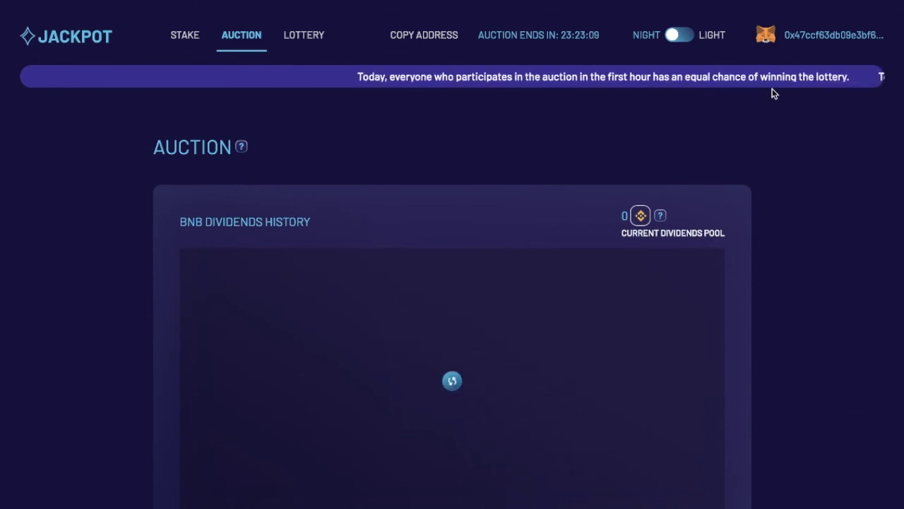
scroll(813, 220, "down", 5)
Step: Enter the 16.MAR.2021 BNB auction with 0.1 BNB, confirm it in MetaMask, and close the entry box
scroll(661, 224, "down", 3)
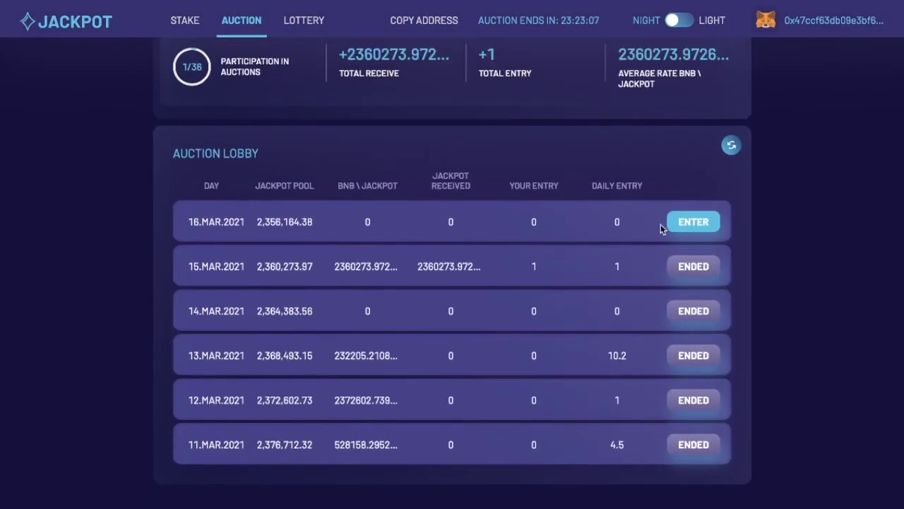
left_click(693, 222)
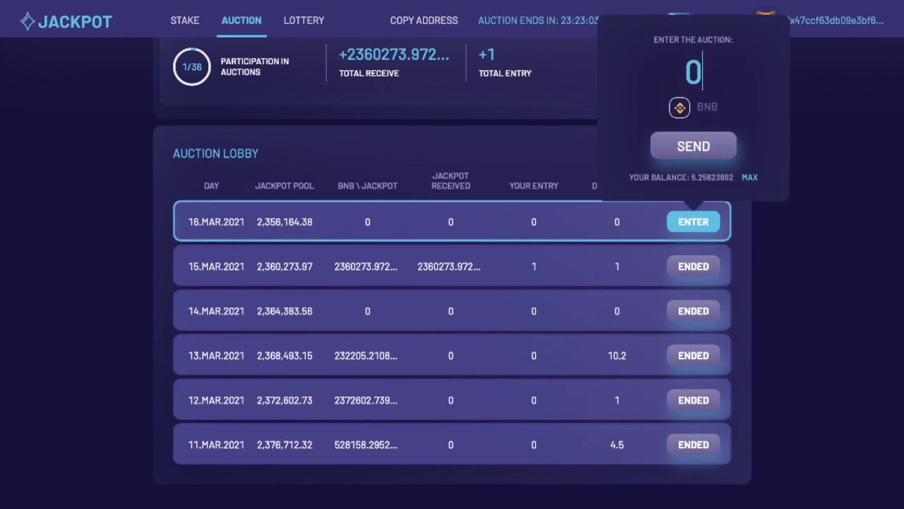
type(".1")
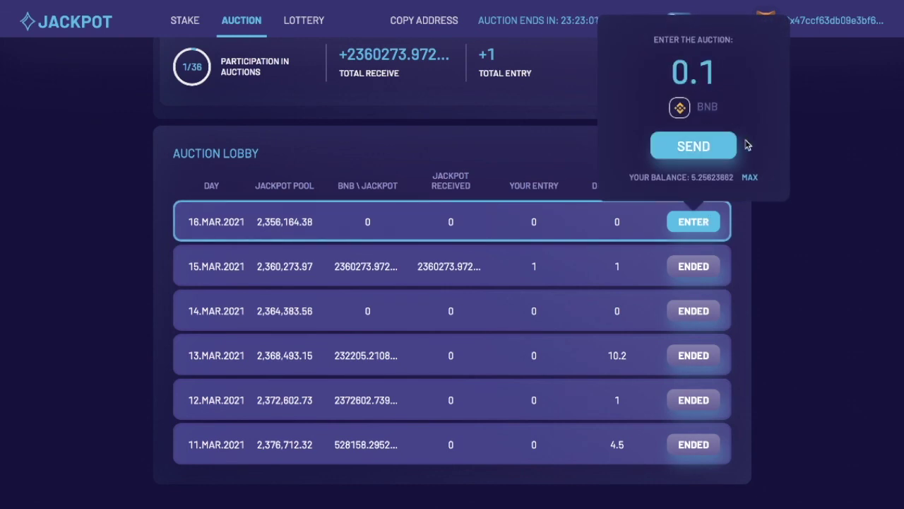
left_click(687, 150)
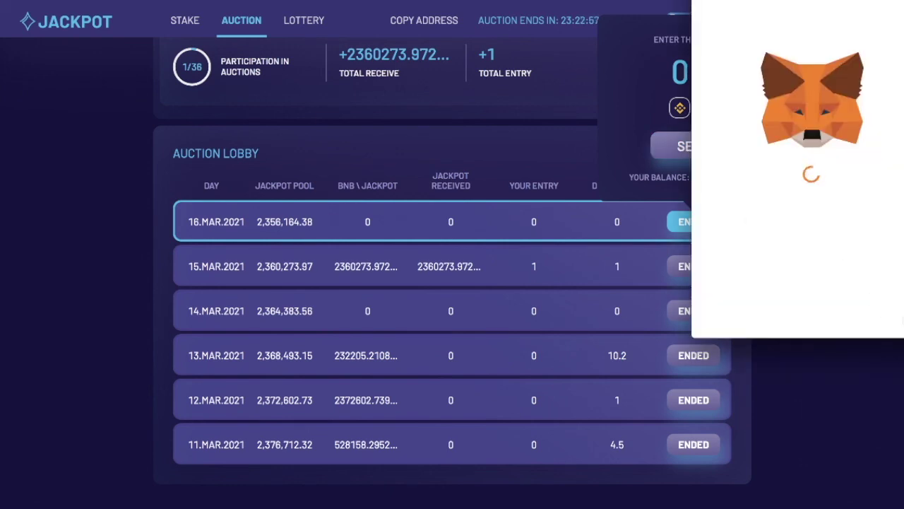
left_click(875, 312)
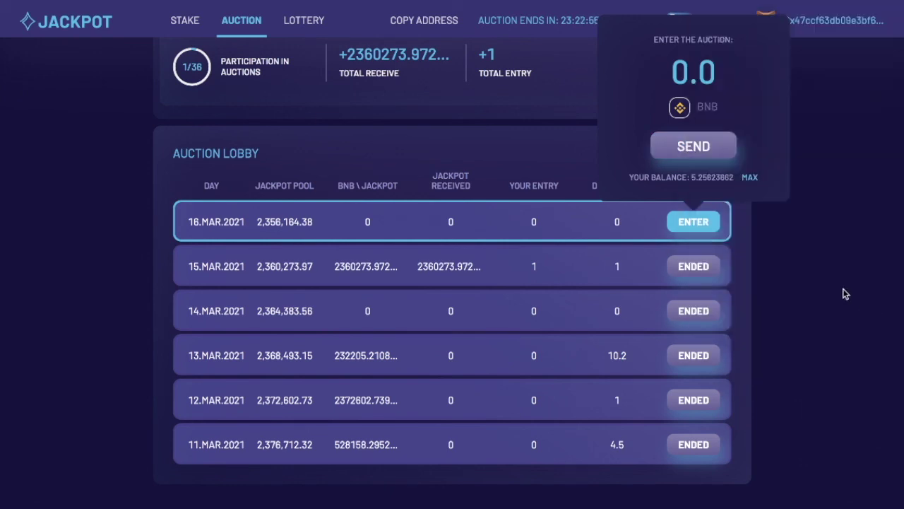
left_click(819, 279)
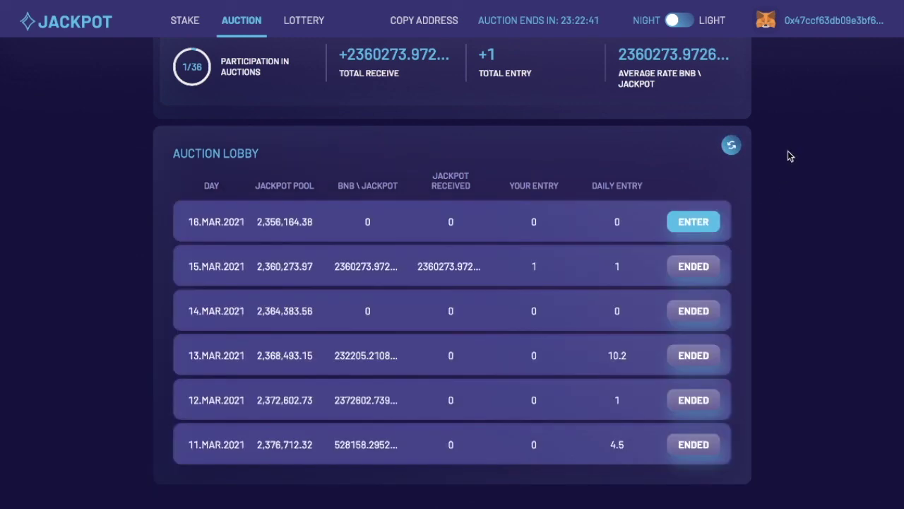
scroll(776, 214, "up", 1)
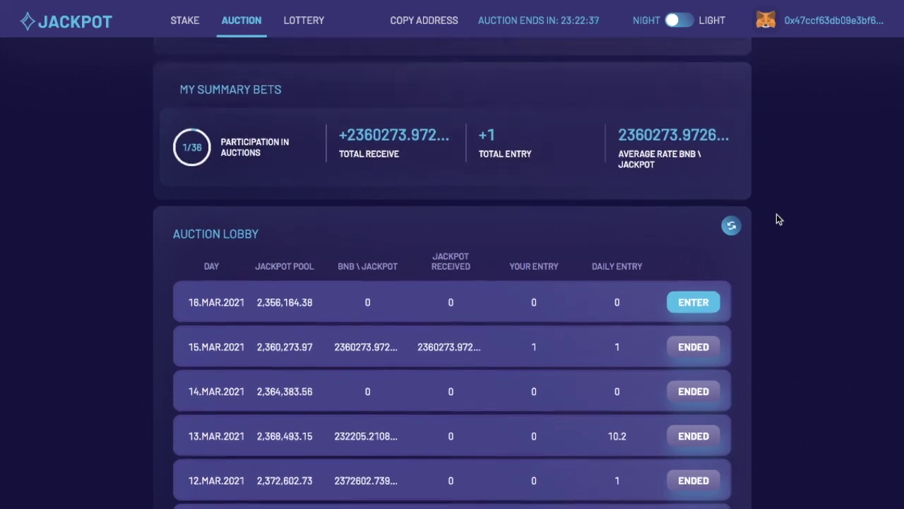
scroll(777, 219, "up", 7)
scroll(777, 219, "down", 1)
scroll(776, 219, "down", 1)
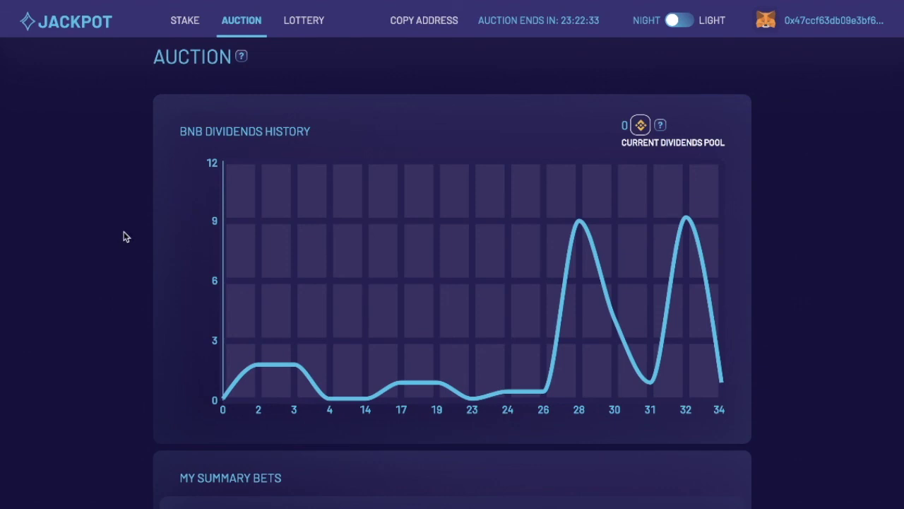
scroll(126, 236, "up", 2)
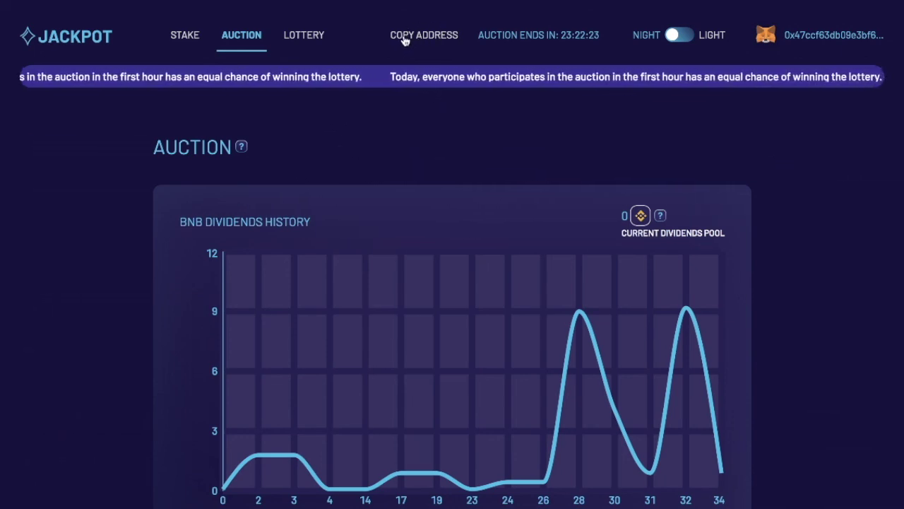
scroll(137, 255, "down", 2)
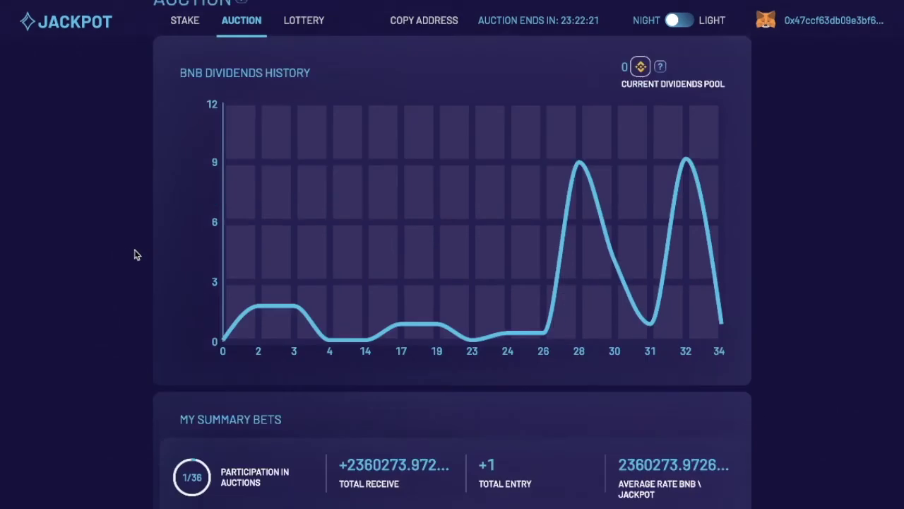
scroll(136, 254, "down", 10)
scroll(136, 254, "up", 8)
scroll(136, 254, "up", 3)
Step: Return to the BNB Stake page and check the active stake running 17.MAR to 13.SEP.2021
left_click(188, 19)
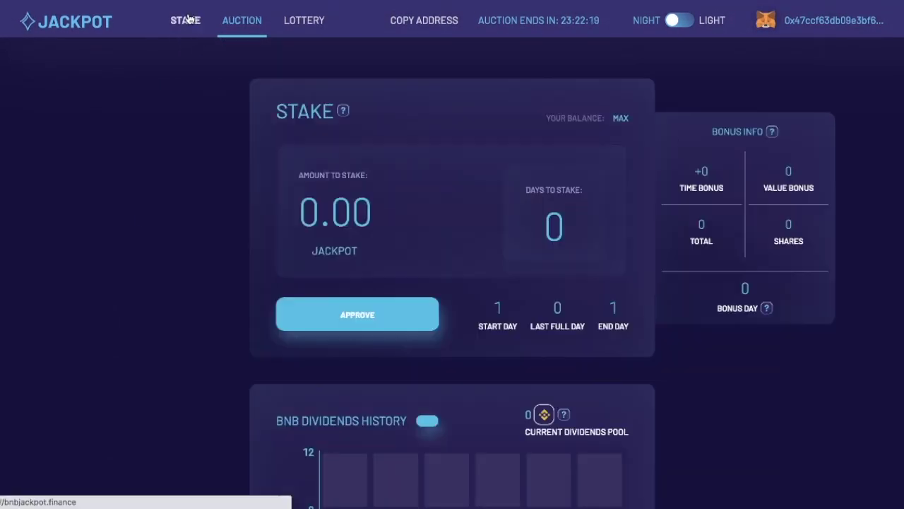
scroll(226, 334, "down", 5)
scroll(226, 334, "down", 2)
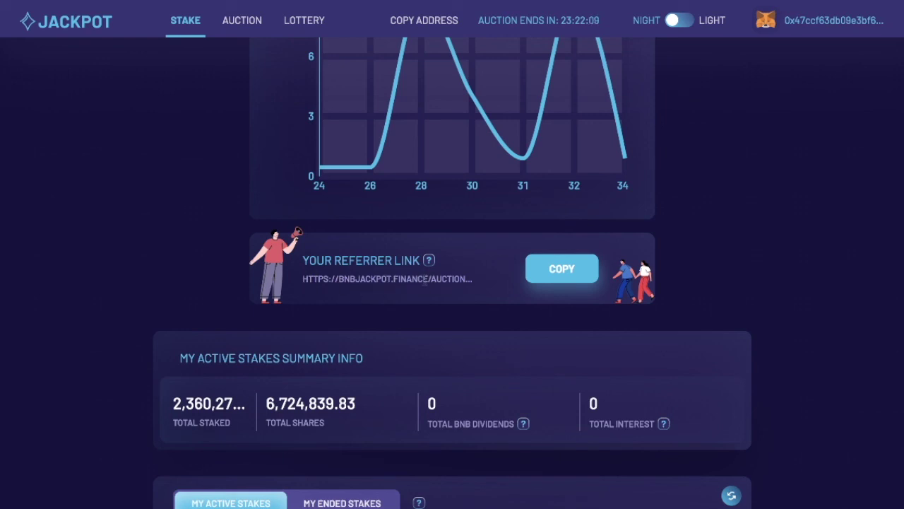
scroll(809, 277, "down", 3)
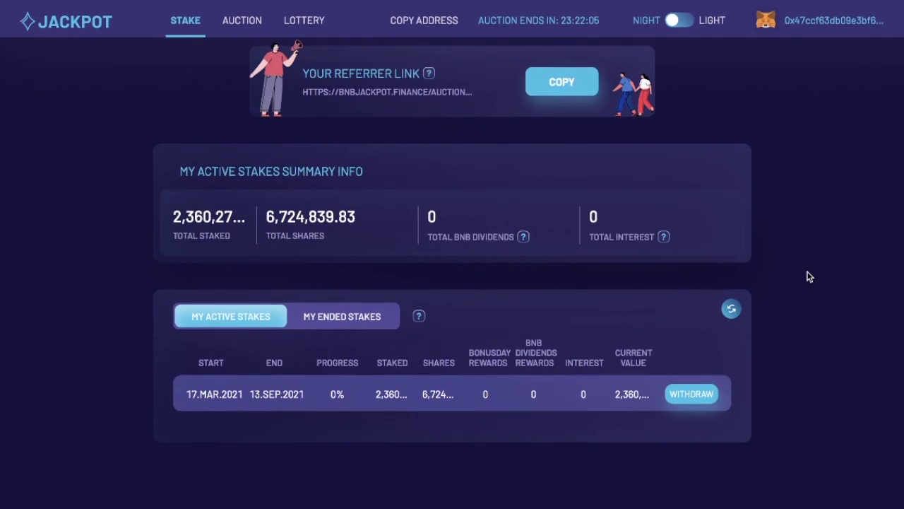
scroll(809, 277, "up", 2)
scroll(809, 277, "down", 2)
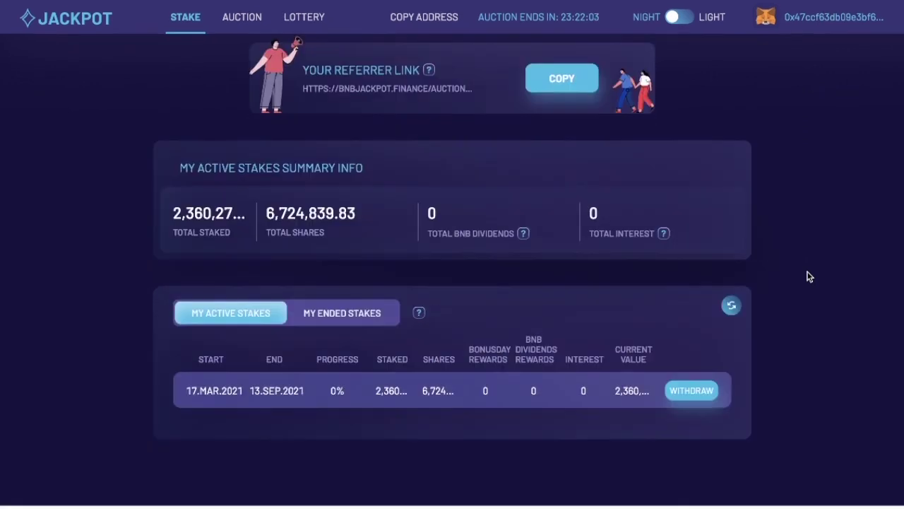
scroll(810, 277, "up", 5)
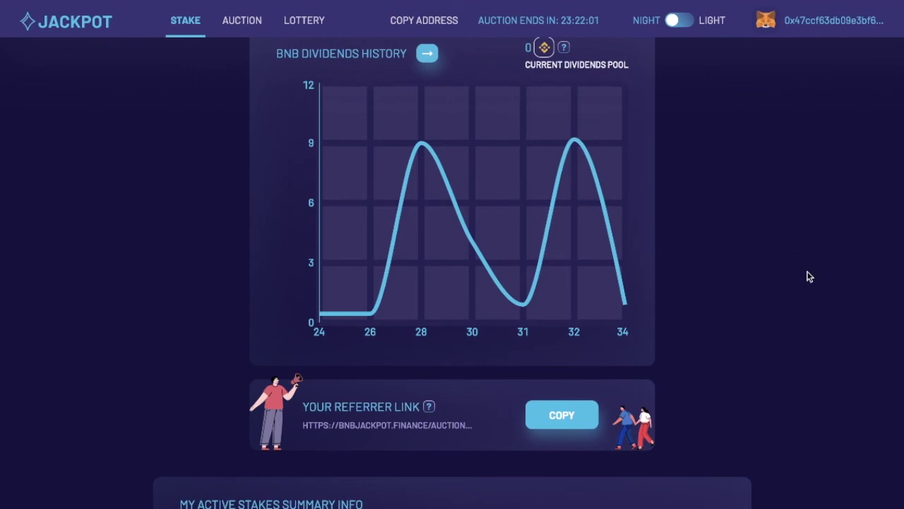